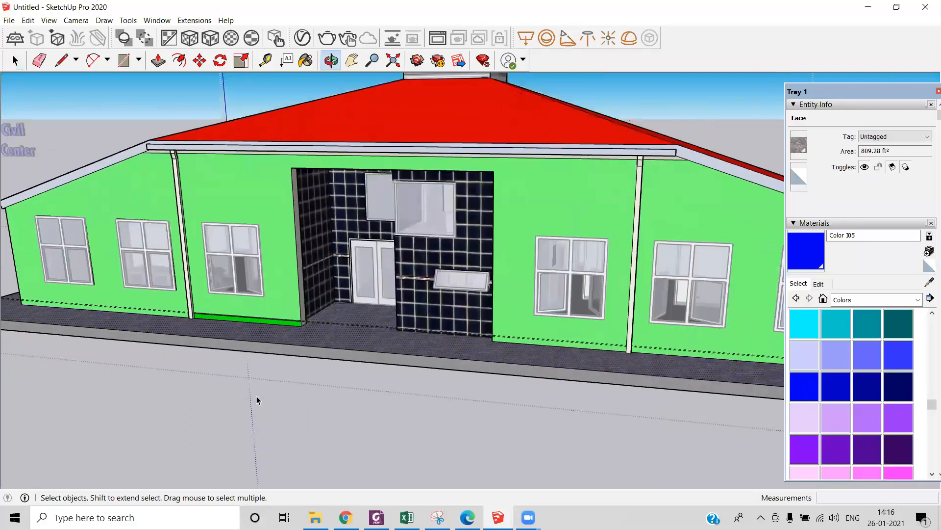
# Step: Examine the building's exterior from the front, around the rear entrances, and back to the tiled main entrance
pyautogui.scroll(-3, 257, 381)
pyautogui.moveTo(257, 381); pyautogui.dragTo(273, 384, button='middle')
pyautogui.click(293, 434)
pyautogui.moveTo(293, 434); pyautogui.dragTo(33, 319, button='middle')
pyautogui.scroll(5, 499, 310)
pyautogui.moveTo(582, 297); pyautogui.dragTo(126, 296, button='middle')
pyautogui.scroll(4, 554, 323)
pyautogui.moveTo(590, 336); pyautogui.dragTo(338, 337, button='middle')
pyautogui.scroll(2, 340, 336)
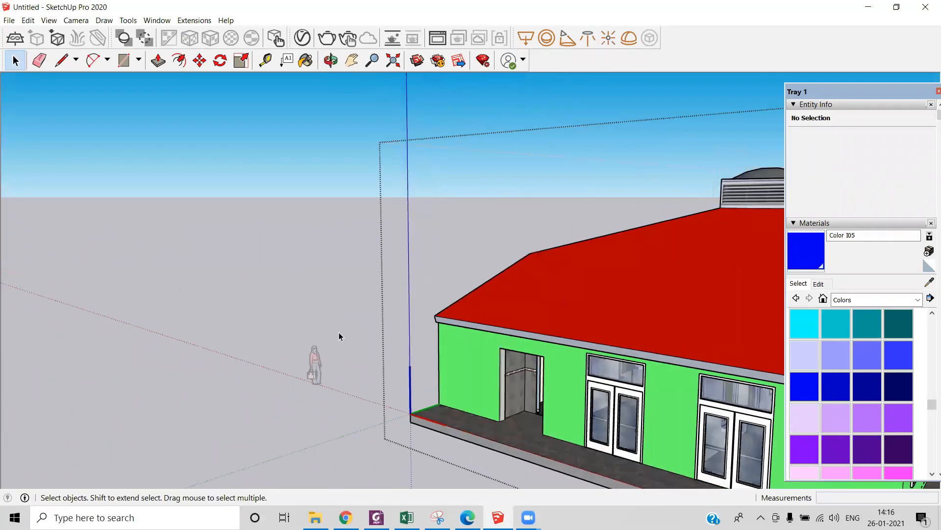
pyautogui.scroll(-2, 340, 336)
pyautogui.moveTo(632, 377); pyautogui.dragTo(400, 376, button='middle')
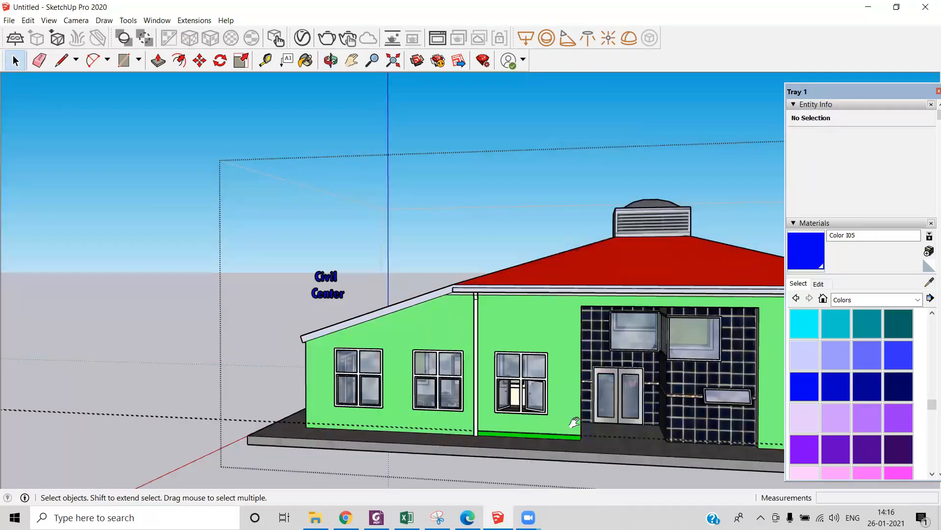
pyautogui.moveTo(557, 414); pyautogui.dragTo(467, 415, button='middle')
pyautogui.moveTo(421, 333); pyautogui.dragTo(392, 336, button='middle')
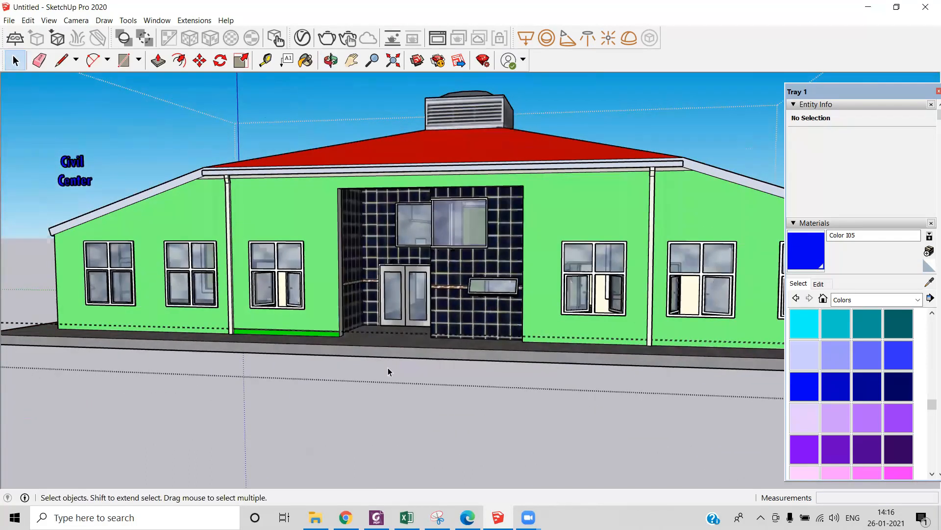
# Step: Place a horizontal guide on the light green wall beside the tiled entrance, measured from the base strip's upper edge
pyautogui.scroll(5, 316, 346)
pyautogui.moveTo(282, 293); pyautogui.dragTo(278, 262, button='middle')
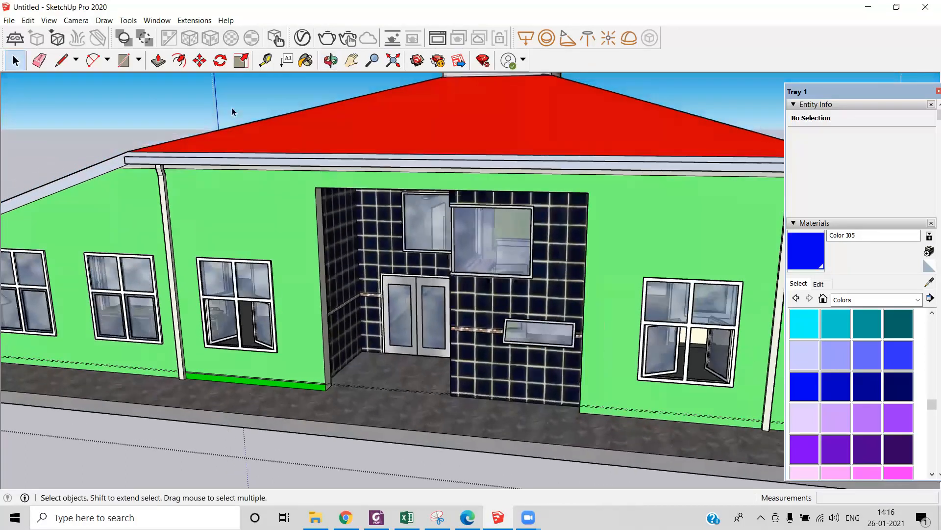
pyautogui.click(266, 60)
pyautogui.scroll(4, 309, 362)
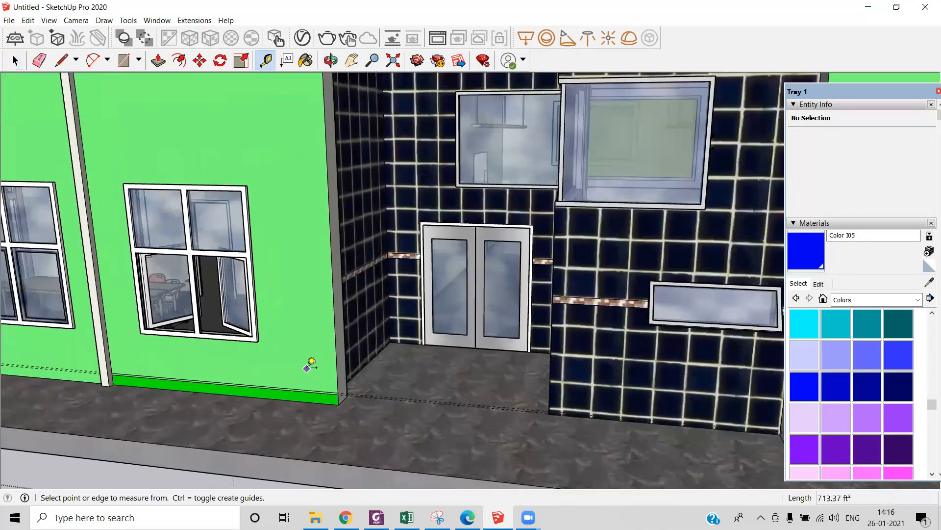
pyautogui.scroll(4, 310, 361)
pyautogui.click(324, 437)
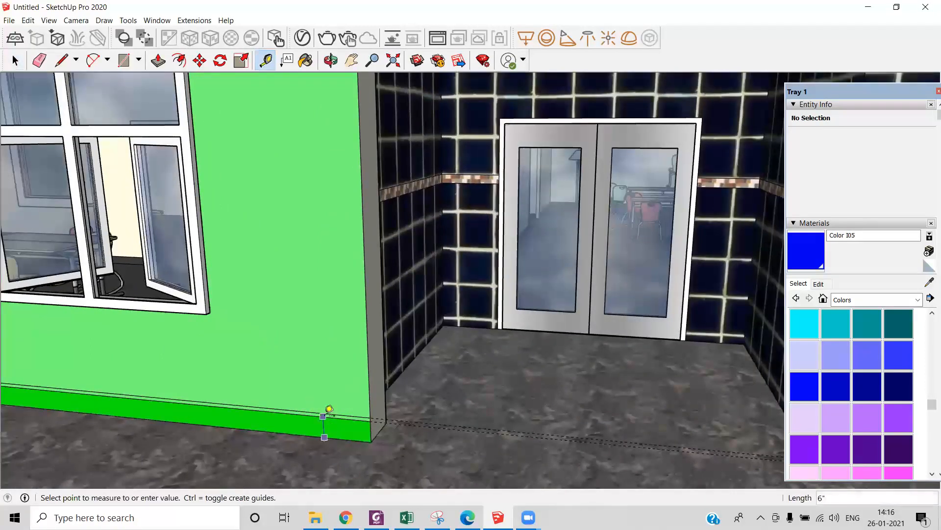
pyautogui.click(329, 409)
pyautogui.scroll(5, 336, 406)
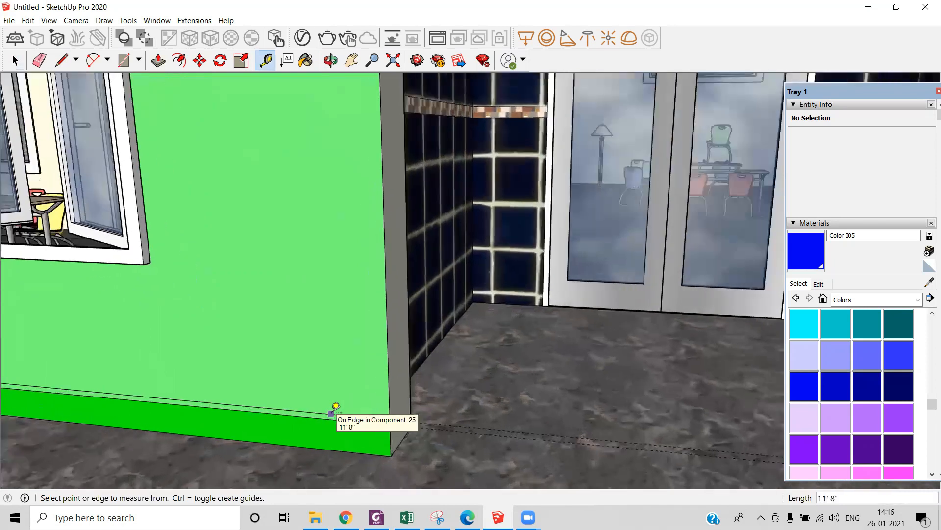
pyautogui.click(331, 413)
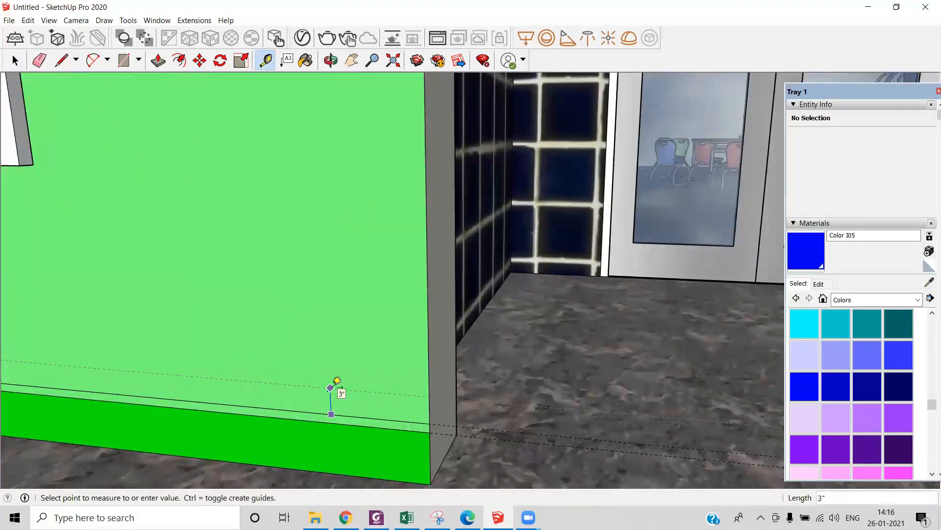
pyautogui.click(342, 361)
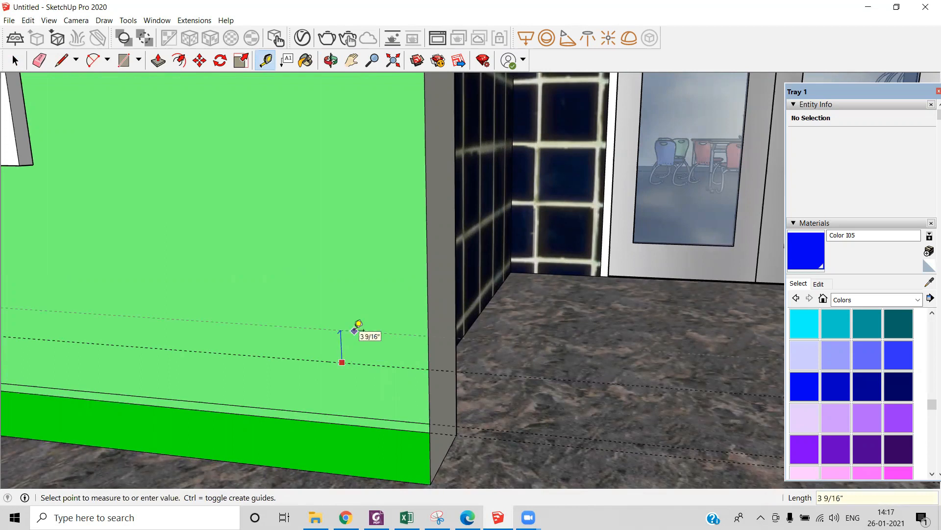
# Step: Add further horizontal guides above the first one in closely spaced pairs on the green wall beside the entrance
pyautogui.click(350, 353)
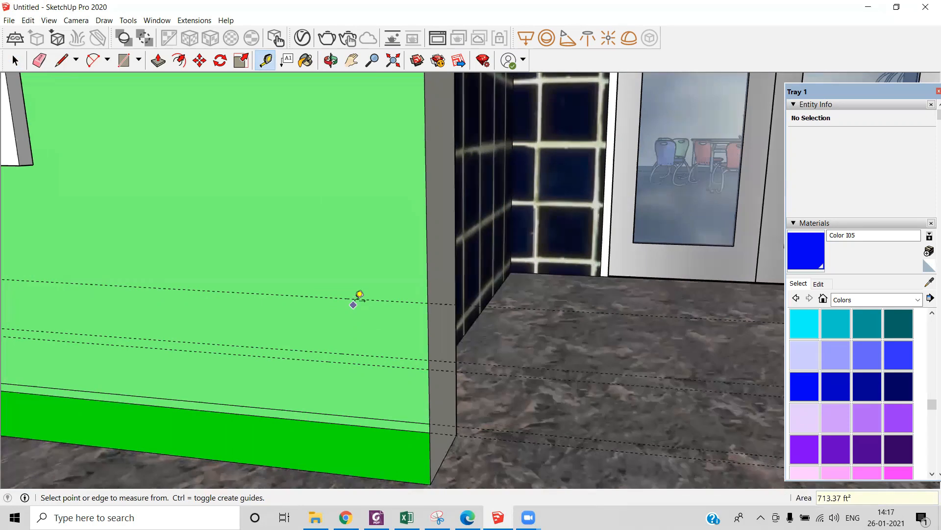
pyautogui.click(356, 298)
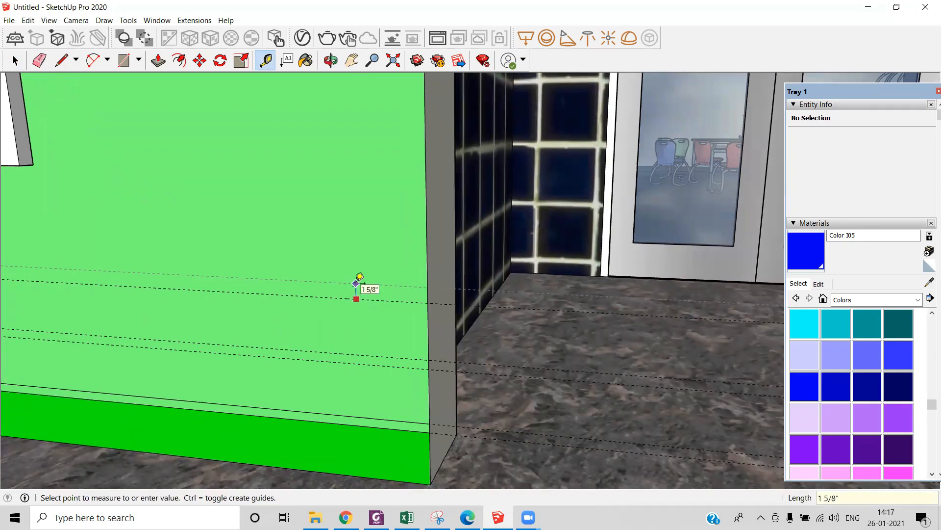
pyautogui.click(360, 288)
pyautogui.click(363, 226)
pyautogui.click(378, 223)
pyautogui.click(375, 153)
# Step: Continue the guides up the green wall beside the entrance doors, alternating 1 inch and 6 inch offsets
pyautogui.scroll(-3, 366, 145)
pyautogui.moveTo(366, 145); pyautogui.dragTo(196, 358, button='middle')
pyautogui.click(164, 404)
pyautogui.click(172, 380)
pyautogui.click(185, 353)
pyautogui.write('16')
pyautogui.press('Return')
pyautogui.click(192, 322)
pyautogui.write('1')
pyautogui.press('Return')
pyautogui.click(188, 319)
pyautogui.write('6')
pyautogui.press('Return')
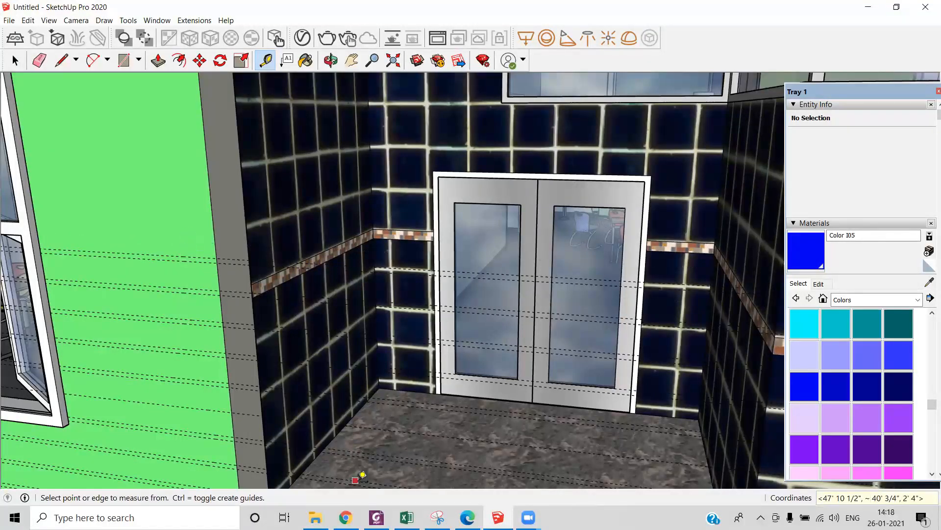
# Step: Add more horizontal guides on the green wall at 6 inch offsets, up to the top of the entrance doors
pyautogui.click(210, 258)
pyautogui.write('6')
pyautogui.press('Return')
pyautogui.click(201, 226)
pyautogui.write('6')
pyautogui.press('Return')
pyautogui.click(181, 192)
pyautogui.click(204, 190)
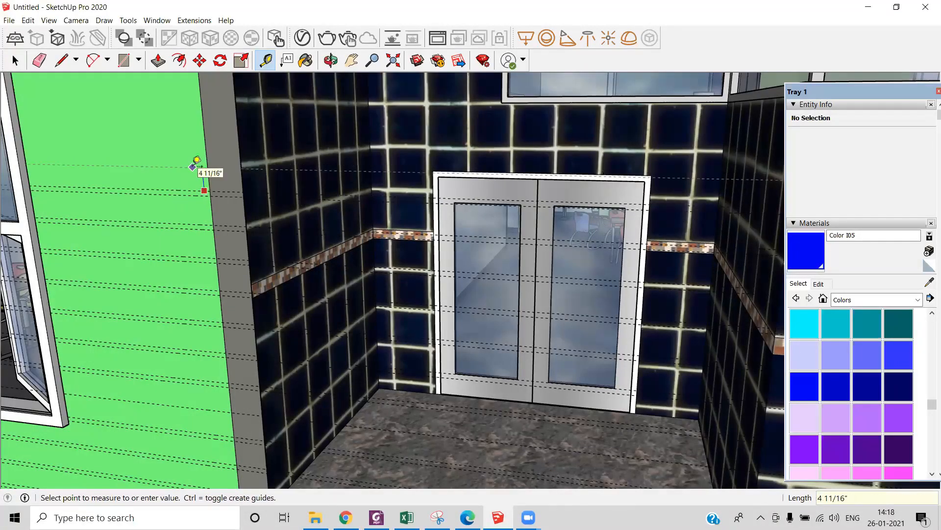
# Step: Place guides at 6 inch and 1 inch offsets on the wall between the entrance door's top and the window above
pyautogui.scroll(-4, 133, 118)
pyautogui.moveTo(132, 119); pyautogui.dragTo(110, 375, button='middle')
pyautogui.scroll(4, 148, 268)
pyautogui.click(109, 378)
pyautogui.write('6')
pyautogui.press('Return')
pyautogui.write('1')
pyautogui.press('Return')
pyautogui.click(126, 325)
pyautogui.write('6')
pyautogui.press('Return')
# Step: Extend the guide pairs up the wall alongside the window above the entrance, using a 6 inch offset
pyautogui.click(125, 298)
pyautogui.click(111, 263)
pyautogui.write('6')
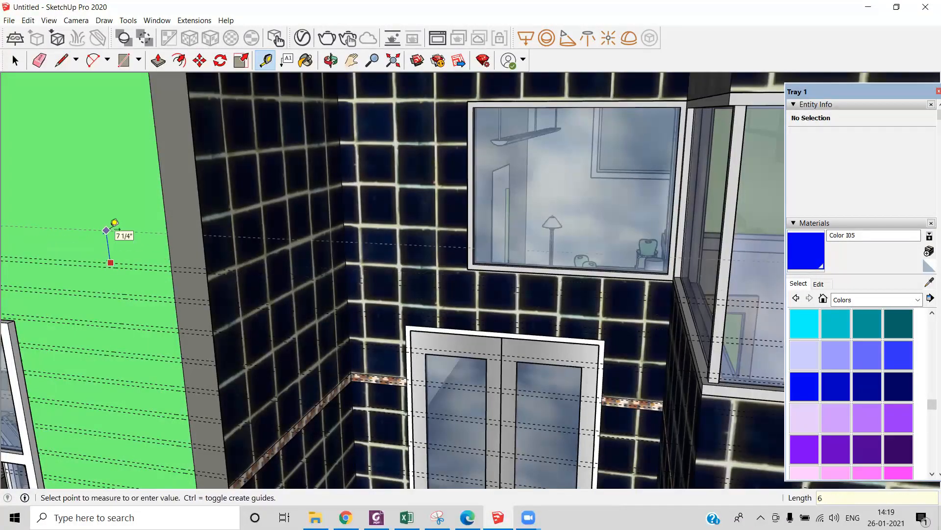
pyautogui.click(118, 199)
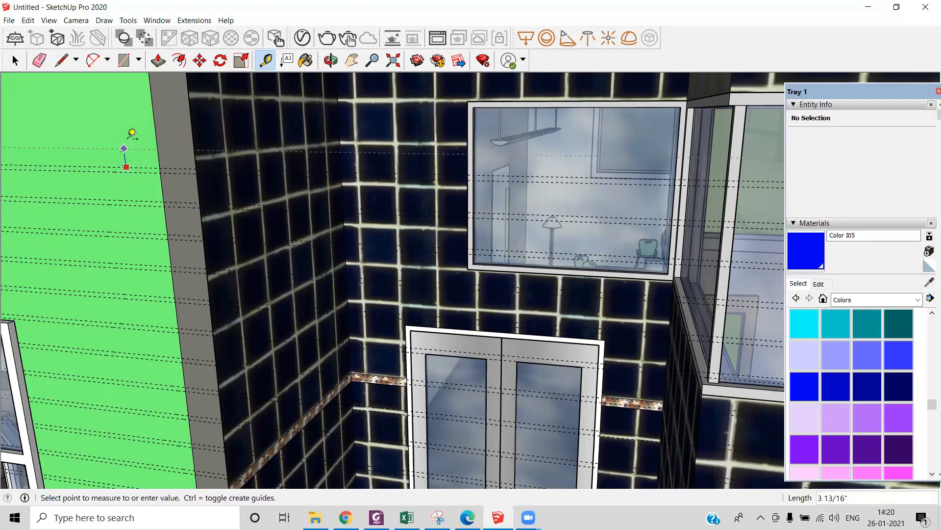
pyautogui.press('Return')
# Step: Complete the guides on the upper part of the green wall with alternating 1 inch and 6 inch offsets
pyautogui.scroll(-2, 155, 161)
pyautogui.keyDown('shift'); pyautogui.moveTo(157, 162); pyautogui.dragTo(178, 266, button='middle'); pyautogui.keyUp('shift')
pyautogui.scroll(2, 178, 266)
pyautogui.click(167, 231)
pyautogui.write('1')
pyautogui.press('Return')
pyautogui.click(162, 227)
pyautogui.write('6')
pyautogui.press('Return')
pyautogui.click(162, 201)
pyautogui.write('1')
pyautogui.click(137, 167)
pyautogui.write('1')
pyautogui.press('Return')
# Step: Draw a line along the first guide above the base strip, from the entrance corner to the downpipe
pyautogui.moveTo(162, 150); pyautogui.dragTo(165, 115, button='middle')
pyautogui.scroll(-4, 166, 115)
pyautogui.scroll(4, 118, 325)
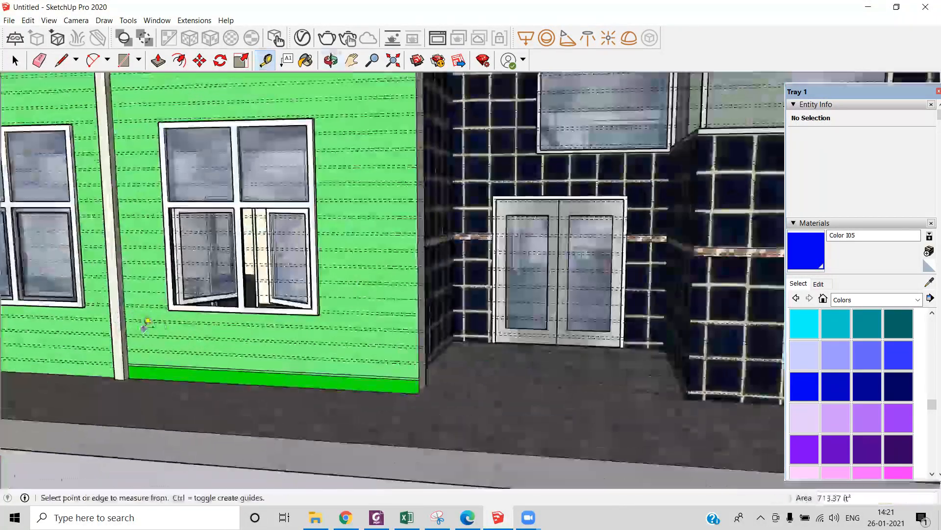
pyautogui.scroll(3, 143, 329)
pyautogui.keyDown('shift'); pyautogui.moveTo(143, 330); pyautogui.dragTo(271, 329, button='middle'); pyautogui.keyUp('shift')
pyautogui.press('l')
pyautogui.click(710, 380)
pyautogui.click(247, 360)
# Step: Open the green wall for editing and draw the line along its lowest guide above the base strip inside it
pyautogui.press('space')
pyautogui.doubleClick(454, 377)
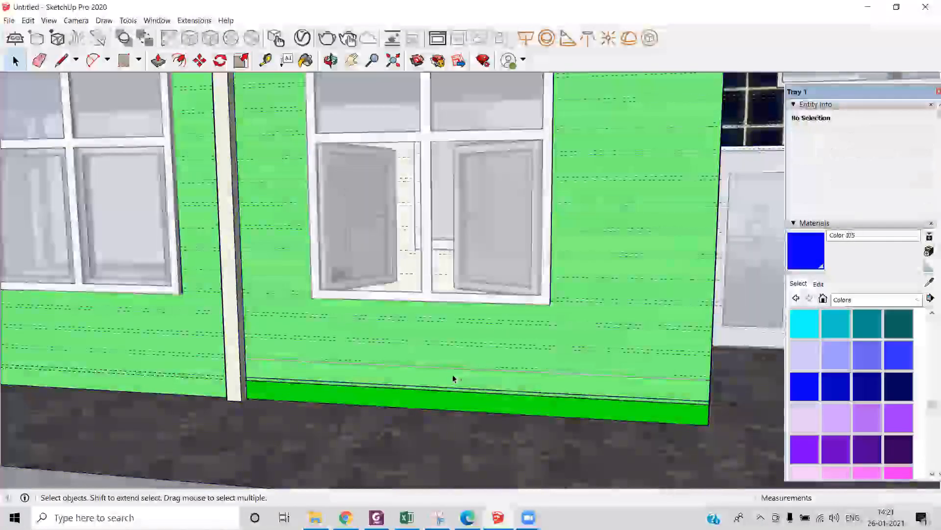
pyautogui.click(454, 378)
pyautogui.press('l')
pyautogui.scroll(5, 250, 338)
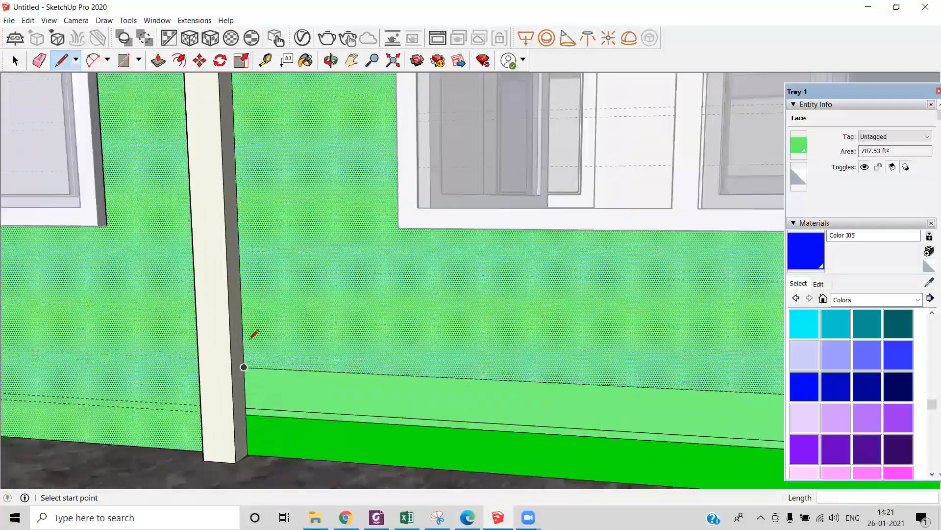
pyautogui.click(243, 360)
# Step: Trace the next guides above it with lines between the downpipe and the entrance corner
pyautogui.scroll(-5, 245, 357)
pyautogui.moveTo(255, 350); pyautogui.dragTo(172, 345, button='middle')
pyautogui.click(700, 405)
pyautogui.click(107, 324)
pyautogui.click(696, 374)
pyautogui.scroll(5, 108, 320)
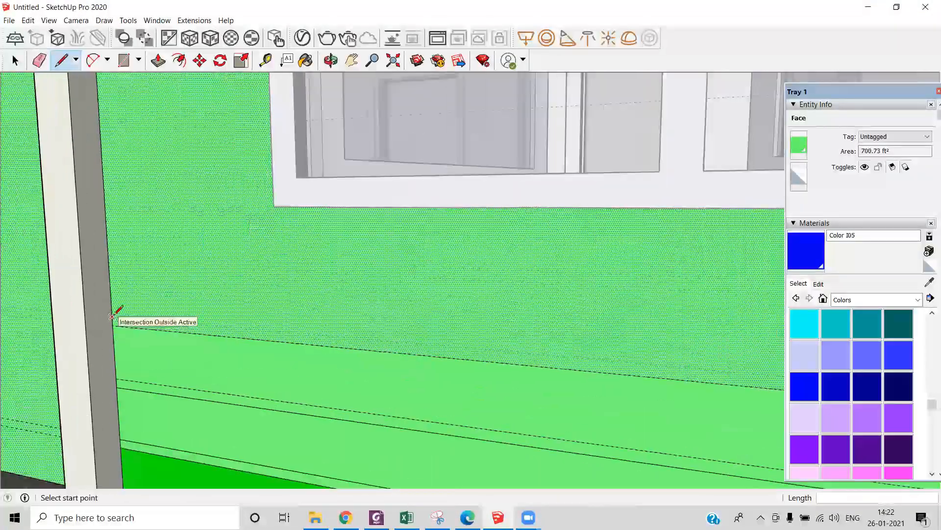
# Step: Draw lines along the guides around the window's lower edge, from the downpipe to the entrance corner
pyautogui.click(112, 316)
pyautogui.scroll(-5, 112, 316)
pyautogui.scroll(3, 638, 368)
pyautogui.click(635, 332)
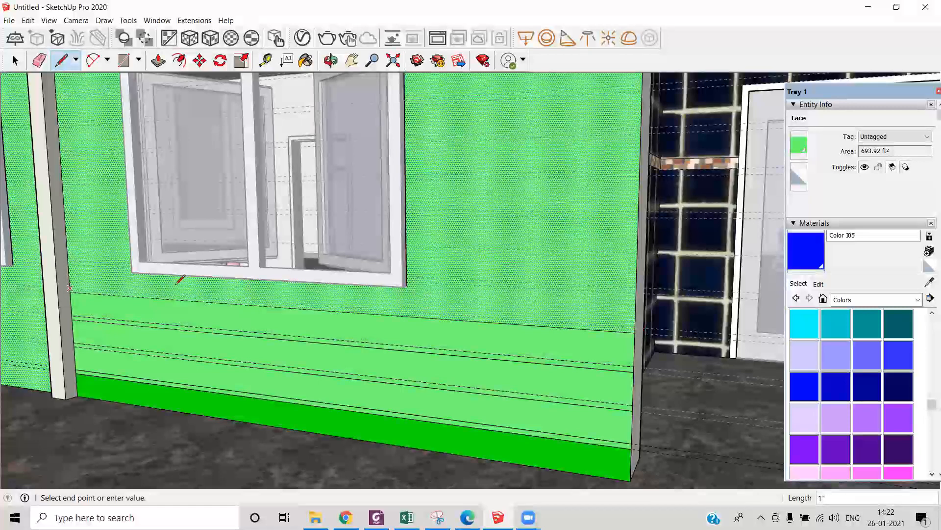
pyautogui.click(635, 287)
pyautogui.click(77, 237)
# Step: Select the narrow wall strip between downpipe and window, and add guides offset 0.5 inch from its lower line
pyautogui.press('space')
pyautogui.click(93, 224)
pyautogui.moveTo(95, 227); pyautogui.dragTo(290, 298, button='middle')
pyautogui.scroll(-5, 290, 298)
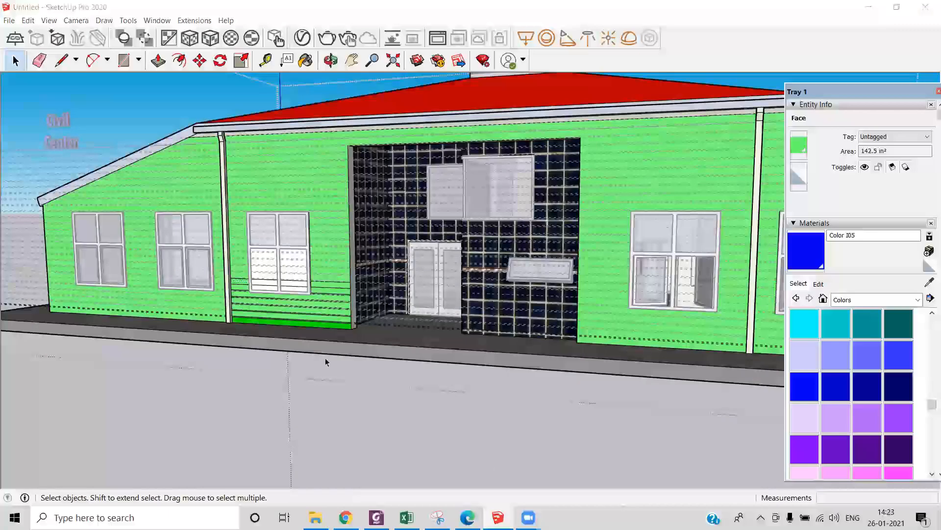
pyautogui.scroll(2, 325, 358)
pyautogui.scroll(3, 240, 328)
pyautogui.press('t')
pyautogui.scroll(1, 111, 397)
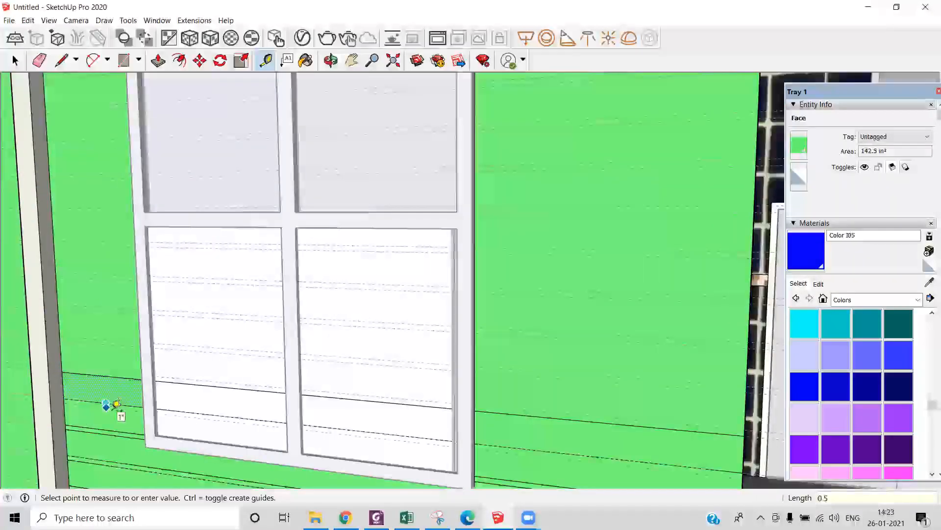
pyautogui.scroll(4, 118, 402)
# Step: Draw lines along the 0.5 inch offset guides across the wall, from the downpipe to the entrance corner
pyautogui.press('l')
pyautogui.scroll(2, 21, 398)
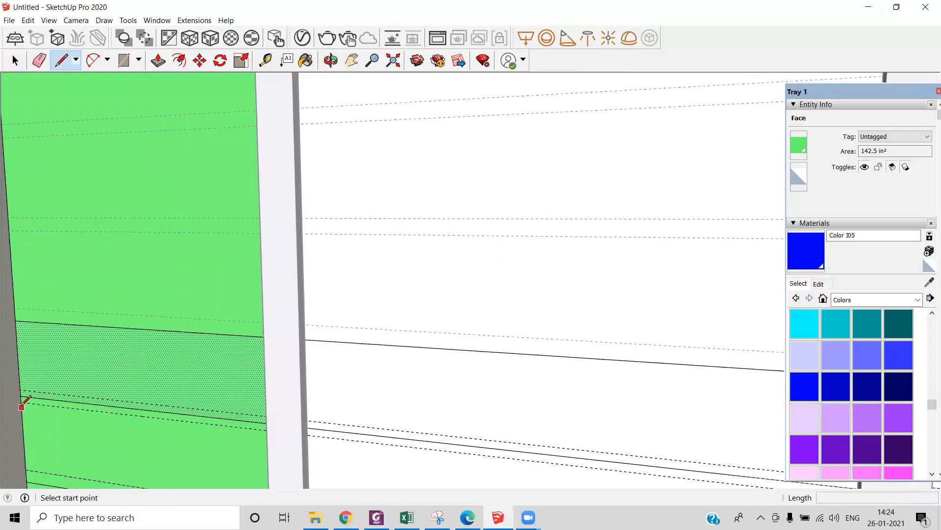
pyautogui.scroll(-5, 417, 458)
pyautogui.click(416, 457)
pyautogui.scroll(4, 627, 471)
pyautogui.scroll(-2, 627, 473)
pyautogui.click(628, 469)
pyautogui.scroll(-3, 609, 431)
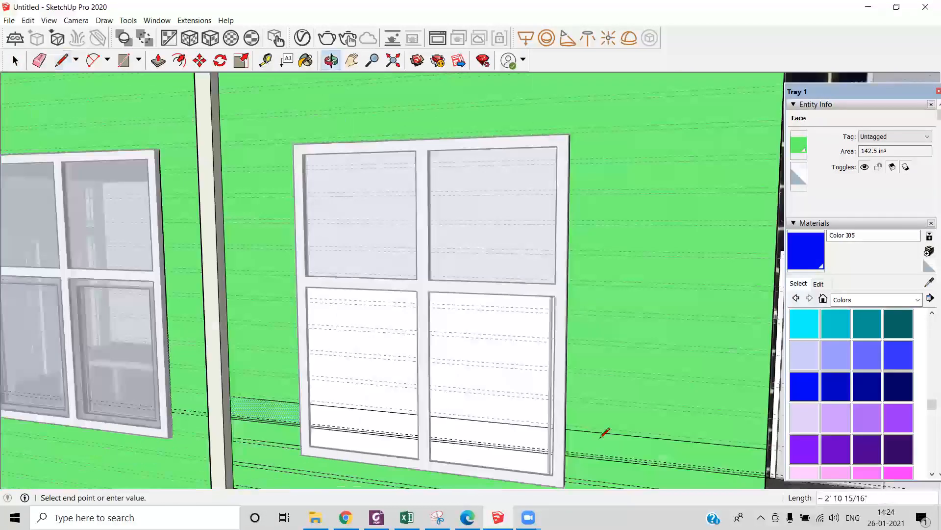
pyautogui.scroll(5, 237, 410)
pyautogui.click(235, 417)
# Step: Select the thin strip beside the downpipe and erase the middle line between the two closely spaced lines
pyautogui.press('space')
pyautogui.click(235, 417)
pyautogui.scroll(-3, 138, 353)
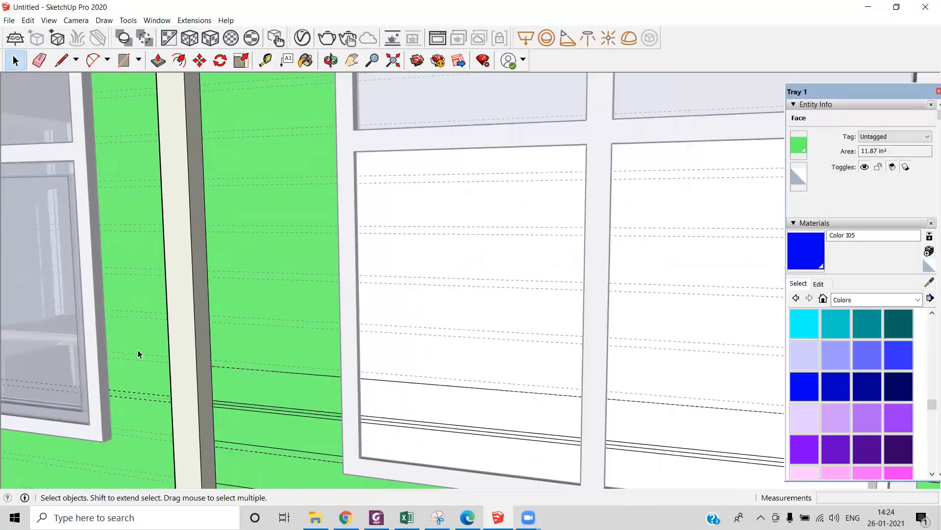
pyautogui.scroll(3, 218, 399)
pyautogui.press('e')
pyautogui.scroll(-1, 223, 366)
pyautogui.scroll(-1, 223, 366)
# Step: Trace the next guide pair up with lines across the wall, passing the lower half of the window's bottom panes
pyautogui.press('l')
pyautogui.click(177, 330)
pyautogui.scroll(-4, 546, 336)
pyautogui.click(659, 353)
pyautogui.scroll(3, 147, 307)
pyautogui.scroll(-3, 143, 374)
pyautogui.click(676, 424)
pyautogui.scroll(2, 546, 404)
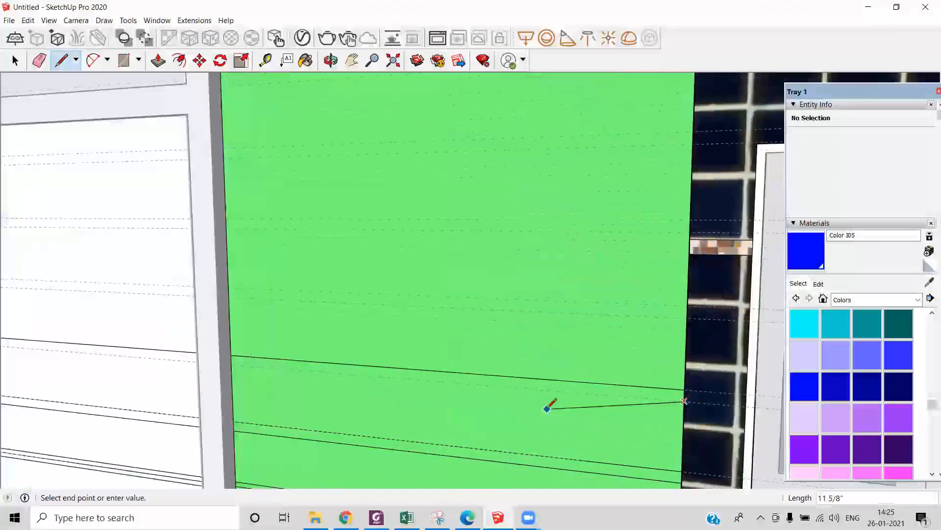
pyautogui.scroll(3, 46, 342)
pyautogui.click(351, 398)
pyautogui.scroll(-3, 105, 330)
pyautogui.scroll(1, 247, 326)
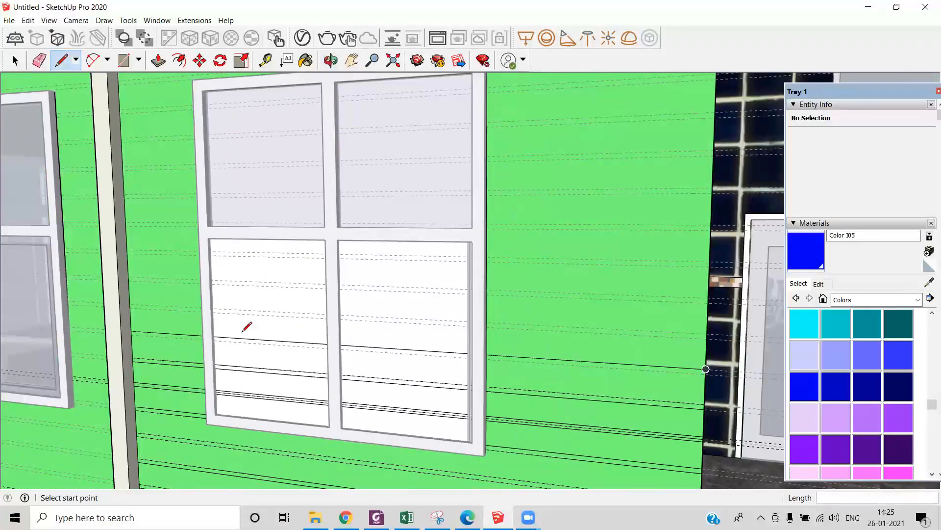
# Step: Draw lines along the following guides near mid-height of the window's bottom panes, from downpipe to entrance corner
pyautogui.scroll(3, 130, 331)
pyautogui.click(132, 331)
pyautogui.scroll(-4, 485, 363)
pyautogui.scroll(3, 194, 311)
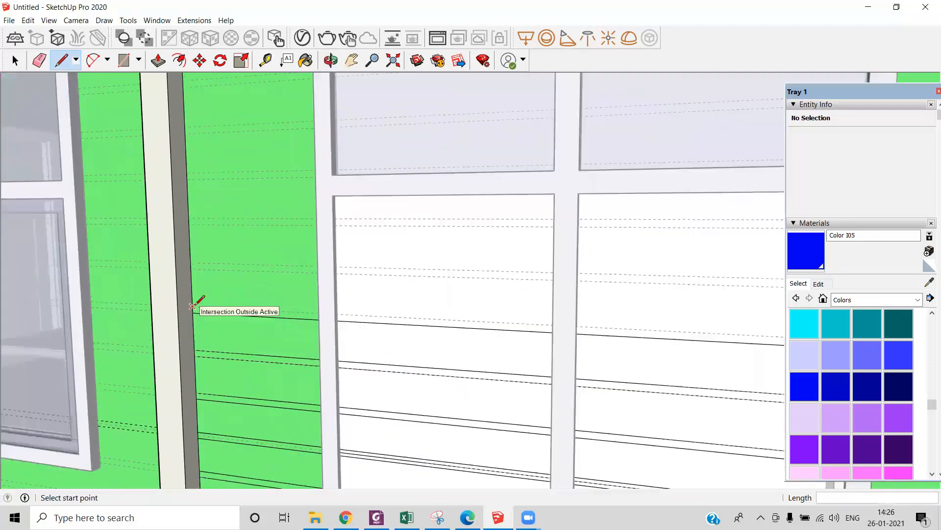
pyautogui.scroll(-4, 539, 304)
pyautogui.scroll(1, 613, 294)
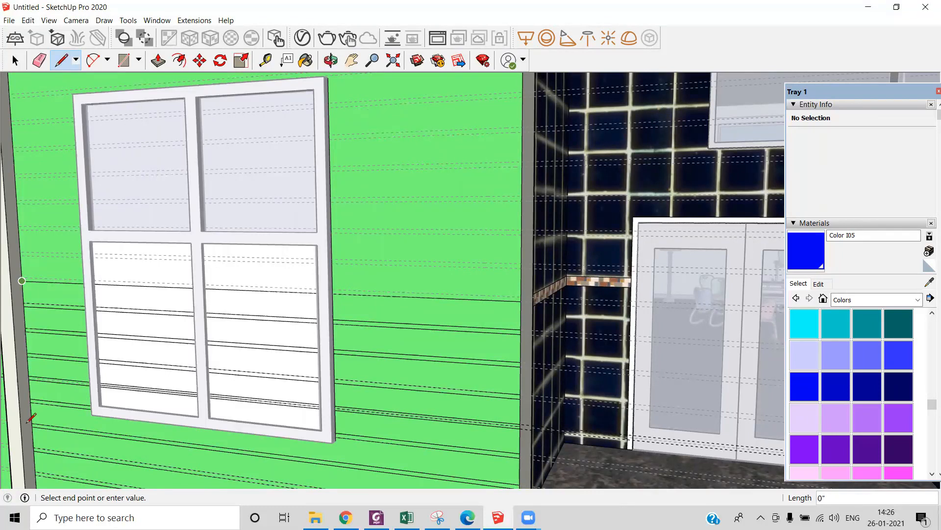
# Step: Draw the upper line of the topmost traced guide pair, from the downpipe to the entrance corner
pyautogui.scroll(3, 31, 265)
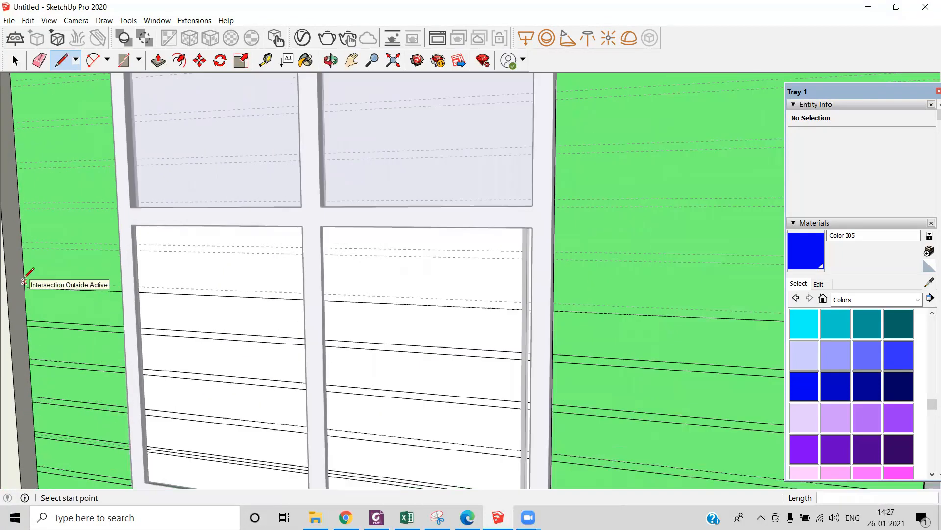
pyautogui.click(29, 267)
pyautogui.scroll(-3, 761, 299)
pyautogui.click(741, 311)
pyautogui.scroll(-3, 456, 328)
pyautogui.keyDown('shift'); pyautogui.moveTo(456, 329); pyautogui.dragTo(95, 311, button='middle'); pyautogui.keyUp('shift')
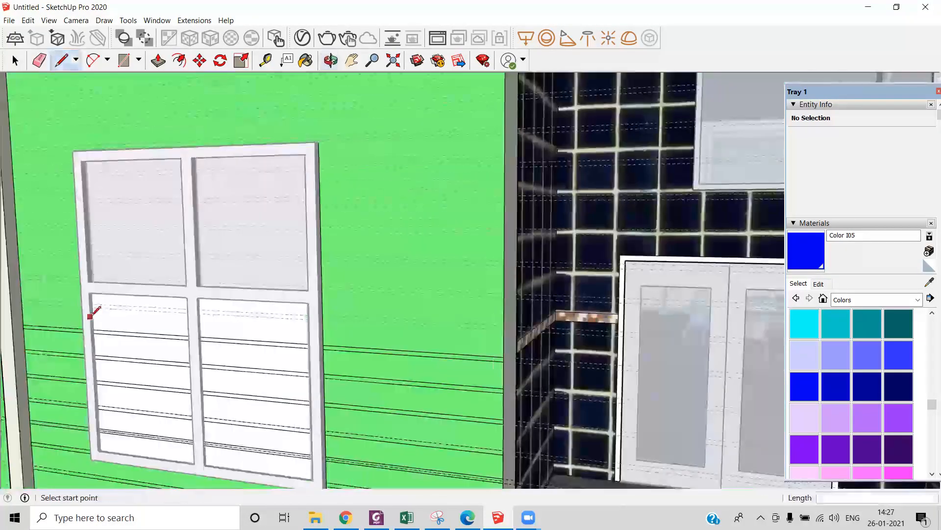
# Step: Draw a line along the lower guide of the next pair, near the window's middle rail, up to the entrance corner
pyautogui.scroll(-5, 153, 326)
pyautogui.scroll(4, 201, 359)
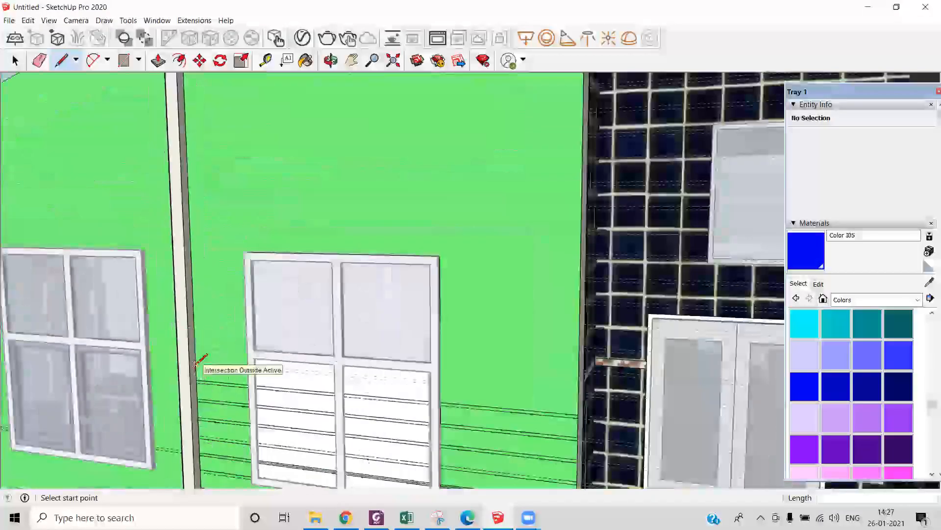
pyautogui.click(578, 396)
pyautogui.scroll(2, 569, 368)
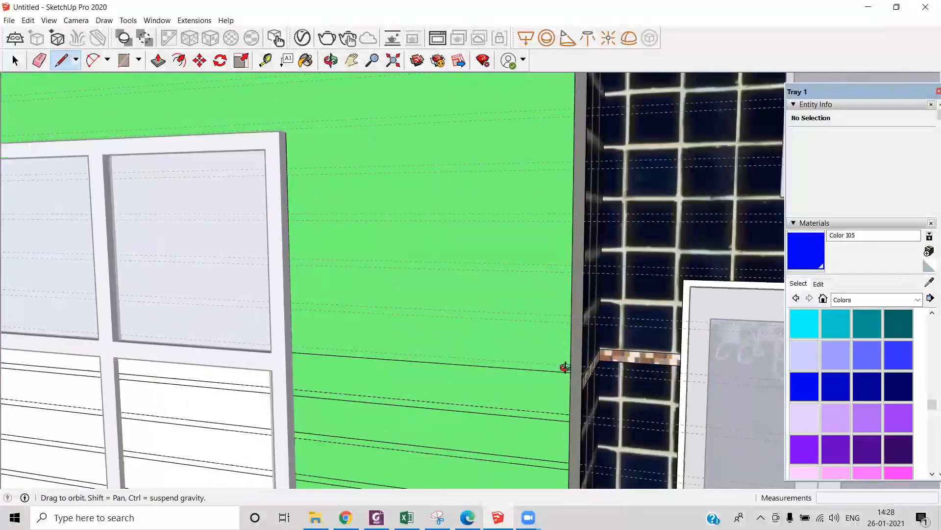
# Step: Draw a line along the guide at the window's middle rail between entrance corner and downpipe, and select the undivided wall face above
pyautogui.click(572, 372)
pyautogui.scroll(-3, 417, 316)
pyautogui.click(124, 314)
pyautogui.press('space')
pyautogui.click(147, 314)
pyautogui.scroll(-3, 412, 326)
pyautogui.keyDown('shift'); pyautogui.moveTo(412, 326); pyautogui.dragTo(412, 355, button='middle'); pyautogui.keyUp('shift')
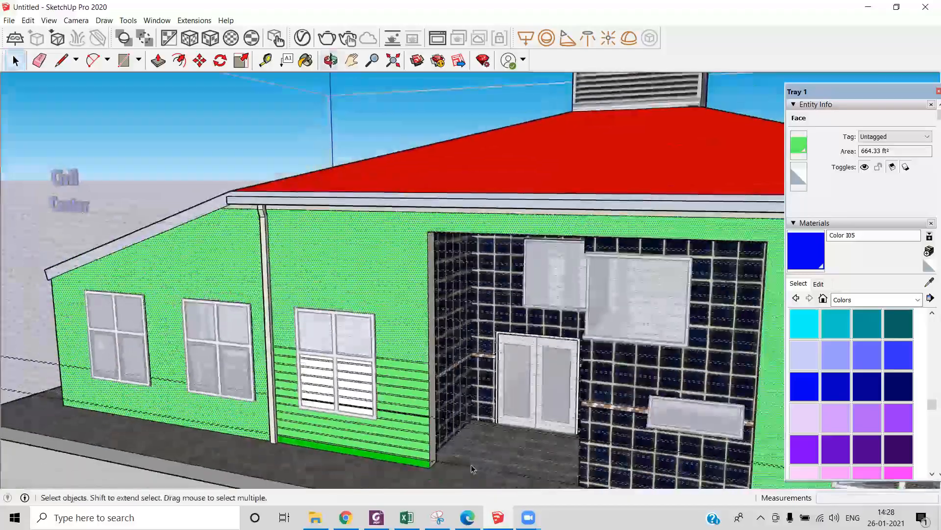
# Step: Trace the guides crossing the lower part of the window's upper panes with lines between the entrance corner and the downpipe
pyautogui.scroll(5, 364, 357)
pyautogui.scroll(-3, 542, 341)
pyautogui.press('l')
pyautogui.scroll(3, 176, 276)
pyautogui.scroll(2, 561, 320)
pyautogui.click(561, 319)
pyautogui.scroll(-2, 534, 333)
pyautogui.click(169, 277)
pyautogui.scroll(-1, 168, 276)
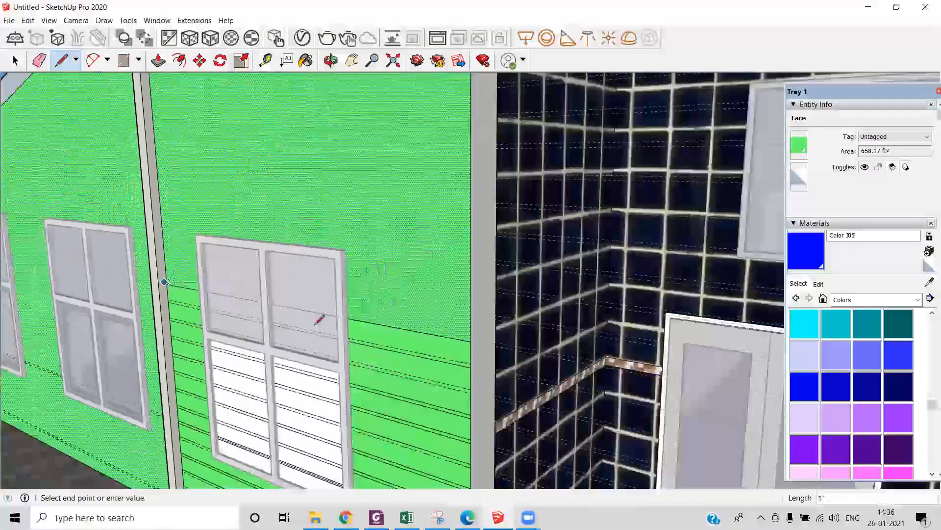
# Step: Draw lines along the following guides up to the window's top edge, from downpipe to entrance corner
pyautogui.scroll(3, 164, 244)
pyautogui.click(163, 244)
pyautogui.scroll(-2, 563, 333)
pyautogui.click(589, 344)
pyautogui.scroll(3, 332, 296)
pyautogui.scroll(-3, 324, 297)
pyautogui.click(302, 287)
pyautogui.scroll(-1, 296, 274)
pyautogui.scroll(3, 296, 274)
pyautogui.scroll(-3, 588, 343)
pyautogui.click(561, 314)
# Step: Trace the next guide above the window's top edge with a line across the wall section
pyautogui.scroll(3, 282, 271)
pyautogui.scroll(3, 272, 267)
pyautogui.click(261, 279)
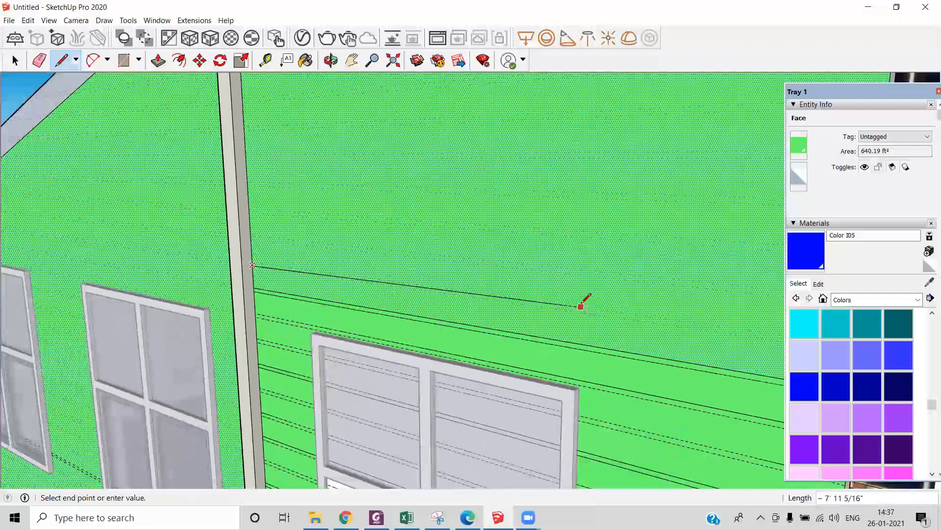
pyautogui.scroll(-5, 584, 303)
pyautogui.scroll(5, 427, 292)
pyautogui.click(436, 292)
pyautogui.scroll(2, 144, 239)
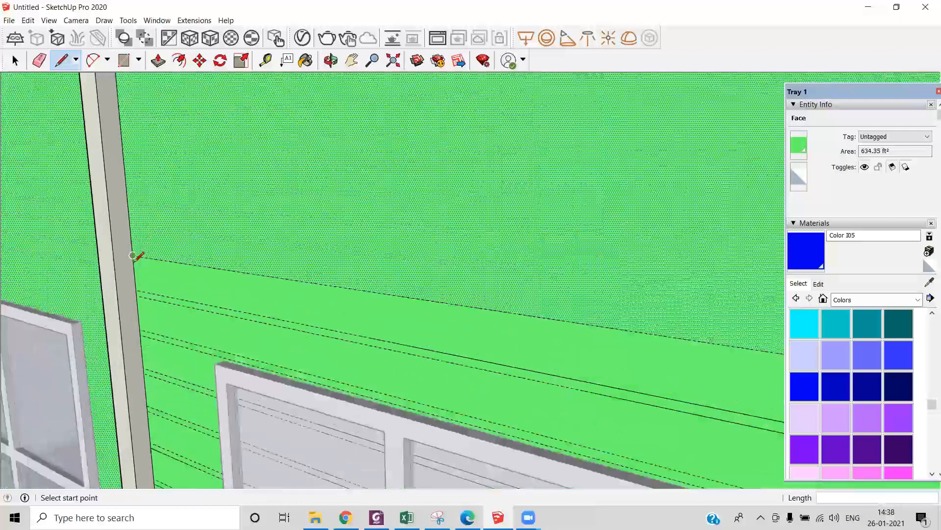
# Step: Draw lines along the next guides higher above the window, from the downpipe to the entrance corner
pyautogui.click(132, 255)
pyautogui.scroll(-2, 486, 290)
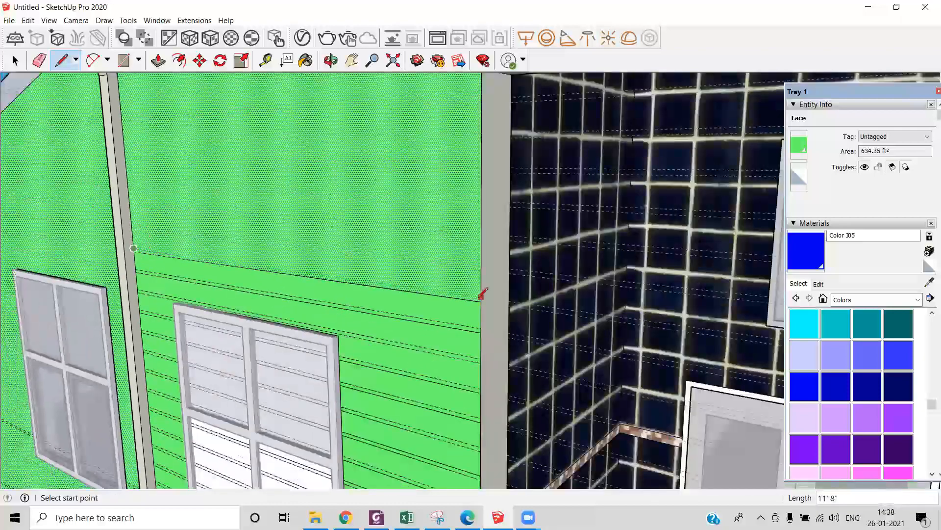
pyautogui.click(147, 242)
pyautogui.moveTo(147, 241); pyautogui.dragTo(361, 283, button='middle')
pyautogui.click(280, 253)
pyautogui.click(457, 273)
pyautogui.scroll(2, 458, 274)
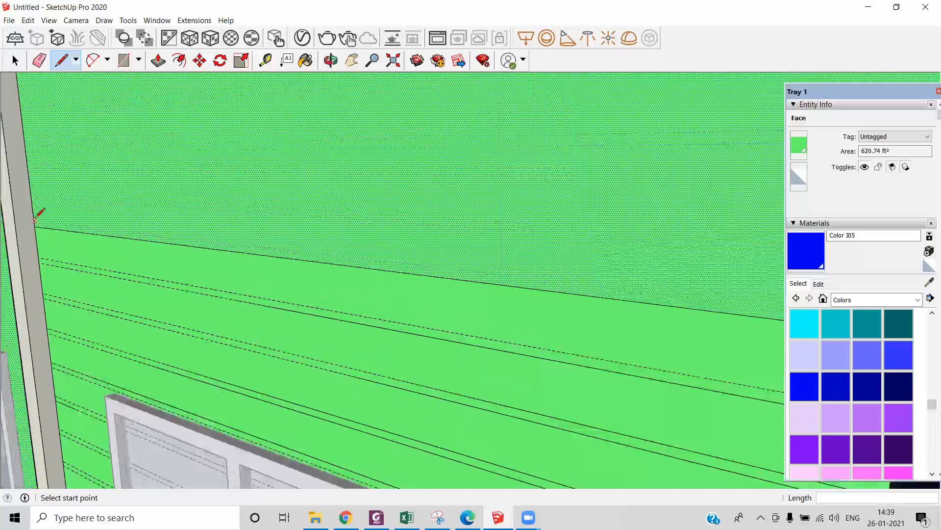
# Step: Trace the guide pairs on the wall's upper part with lines, continuing up toward the top of the entrance opening
pyautogui.click(37, 211)
pyautogui.scroll(-2, 37, 211)
pyautogui.click(34, 140)
pyautogui.scroll(2, 34, 140)
pyautogui.click(29, 147)
pyautogui.click(619, 189)
pyautogui.moveTo(29, 126)
pyautogui.mouseDown(button='middle')
pyautogui.moveTo(262, 245)
pyautogui.moveTo(43, 279)
pyautogui.mouseUp(button='middle')
pyautogui.click(44, 280)
pyautogui.click(42, 245)
# Step: Draw lines along the topmost guides beneath the eave, above the entrance opening
pyautogui.scroll(-6, 43, 244)
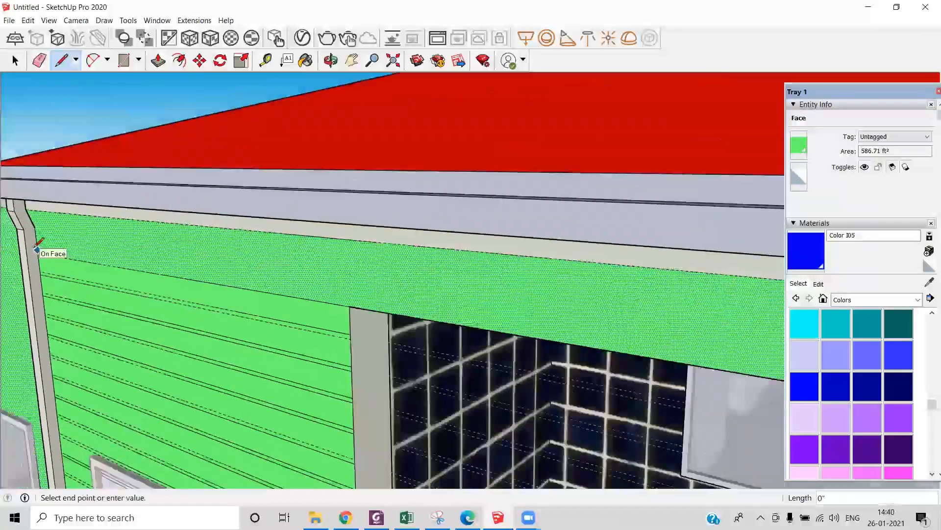
pyautogui.scroll(4, 479, 305)
pyautogui.click(479, 304)
pyautogui.scroll(-5, 395, 302)
pyautogui.click(395, 301)
pyautogui.scroll(5, 69, 315)
pyautogui.click(77, 316)
pyautogui.scroll(-3, 78, 315)
# Step: Draw lines along the first guides below the entrance's top edge on the wall right of the entrance, up to its downpipe
pyautogui.moveTo(77, 315); pyautogui.dragTo(591, 278, button='middle')
pyautogui.scroll(5, 498, 269)
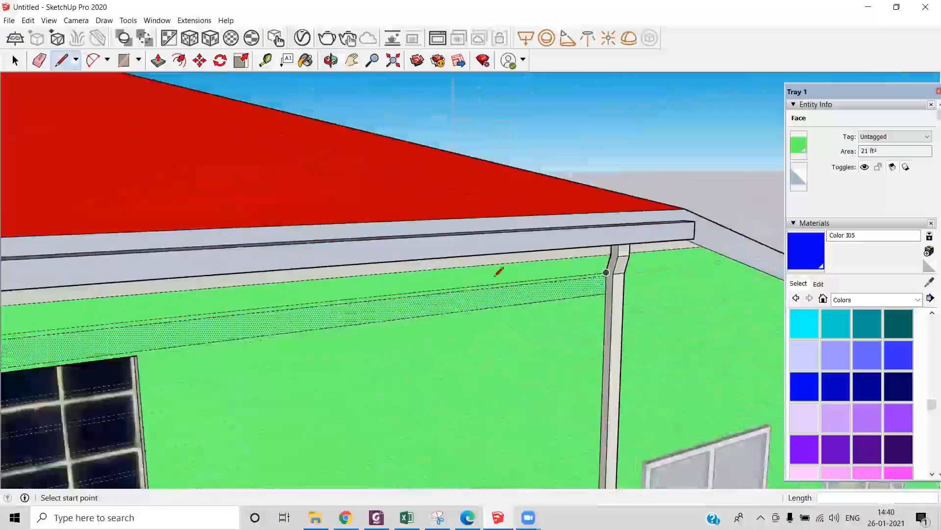
pyautogui.scroll(-2, 225, 319)
pyautogui.scroll(4, 216, 339)
pyautogui.click(213, 342)
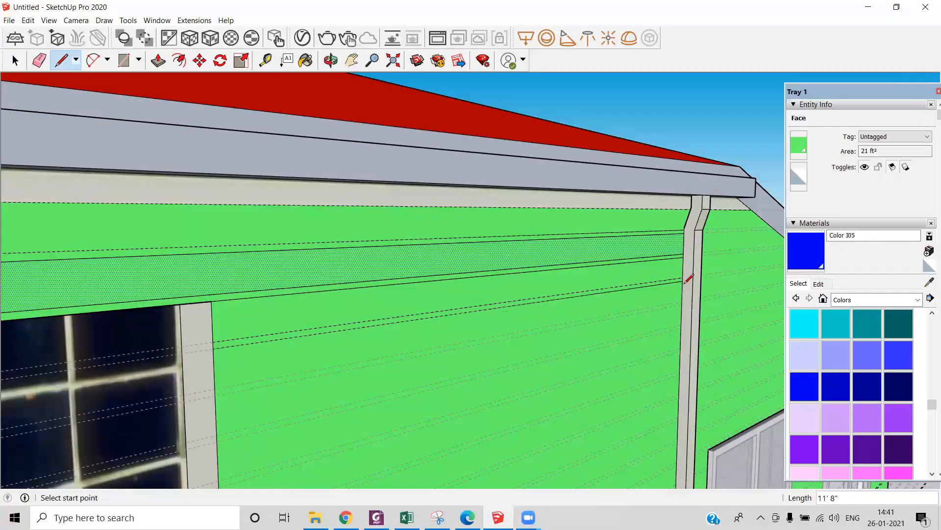
pyautogui.click(681, 301)
# Step: Select one siding band on the right wall section and trace the following guides above the window with lines to the downpipe
pyautogui.moveTo(681, 327); pyautogui.dragTo(580, 225, button='middle')
pyautogui.press('space')
pyautogui.click(353, 226)
pyautogui.press('l')
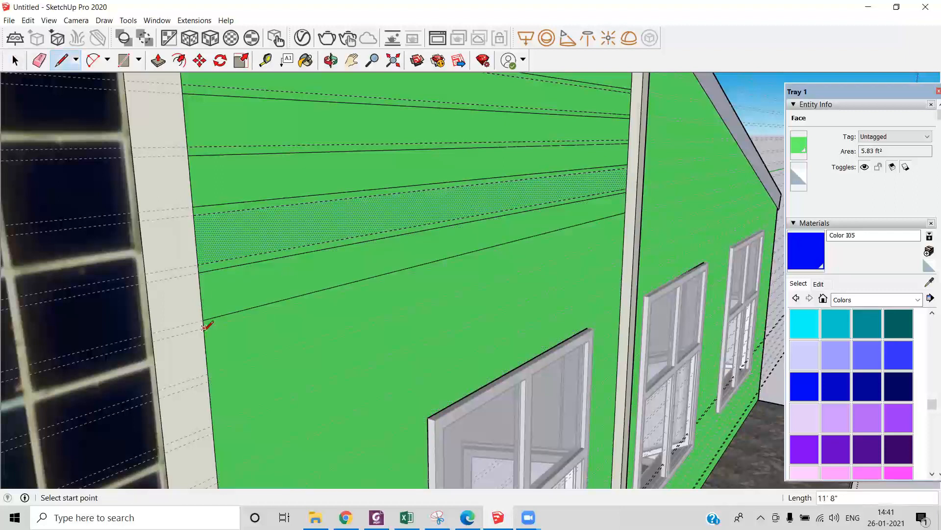
pyautogui.click(207, 374)
pyautogui.click(624, 236)
pyautogui.click(209, 381)
pyautogui.click(624, 239)
pyautogui.click(213, 426)
pyautogui.click(622, 259)
pyautogui.scroll(3, 619, 260)
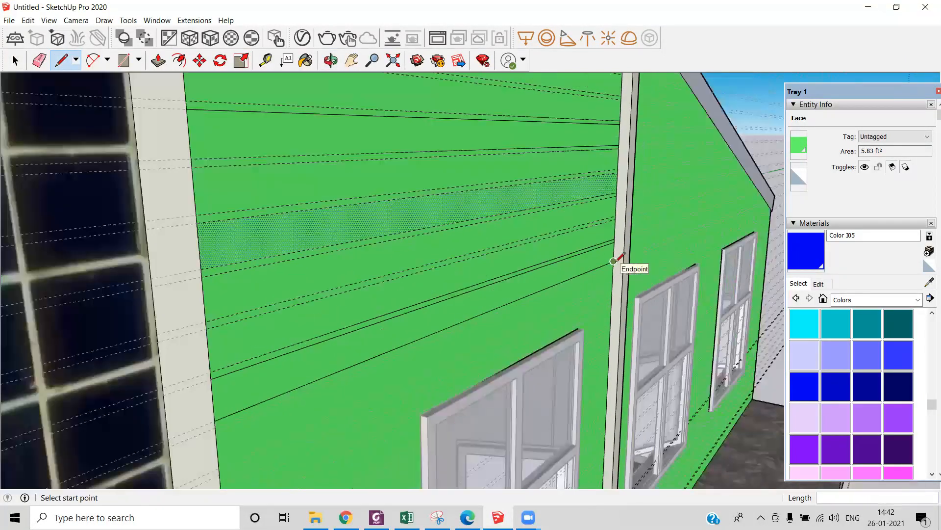
# Step: Draw lines along the next guides near the right window's top edge, from entrance corner to downpipe
pyautogui.click(339, 356)
pyautogui.click(673, 227)
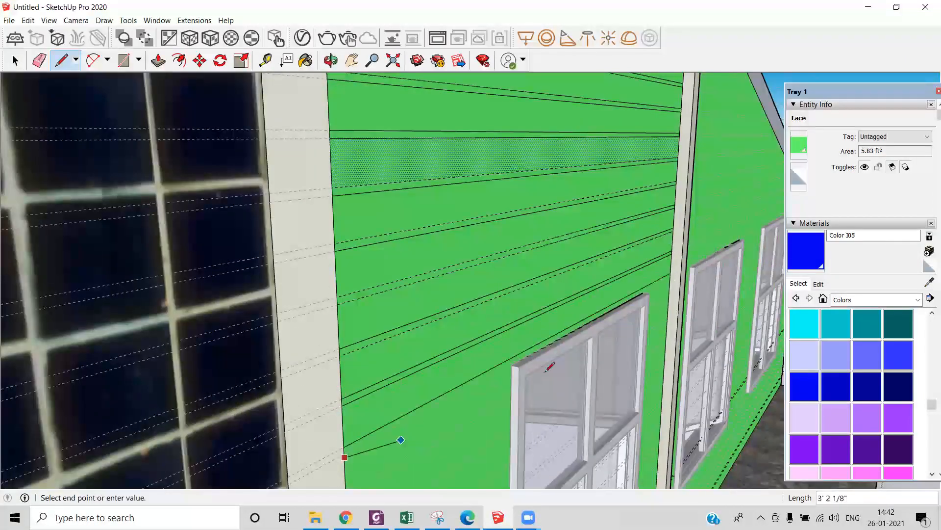
pyautogui.click(352, 444)
pyautogui.scroll(3, 674, 271)
pyautogui.click(670, 275)
pyautogui.scroll(-3, 382, 343)
# Step: Trace the guides passing the right window's upper panes with lines from the entrance corner to the downpipe
pyautogui.keyDown('shift'); pyautogui.moveTo(382, 341); pyautogui.dragTo(368, 207, button='middle'); pyautogui.keyUp('shift')
pyautogui.click(178, 313)
pyautogui.click(539, 229)
pyautogui.click(179, 319)
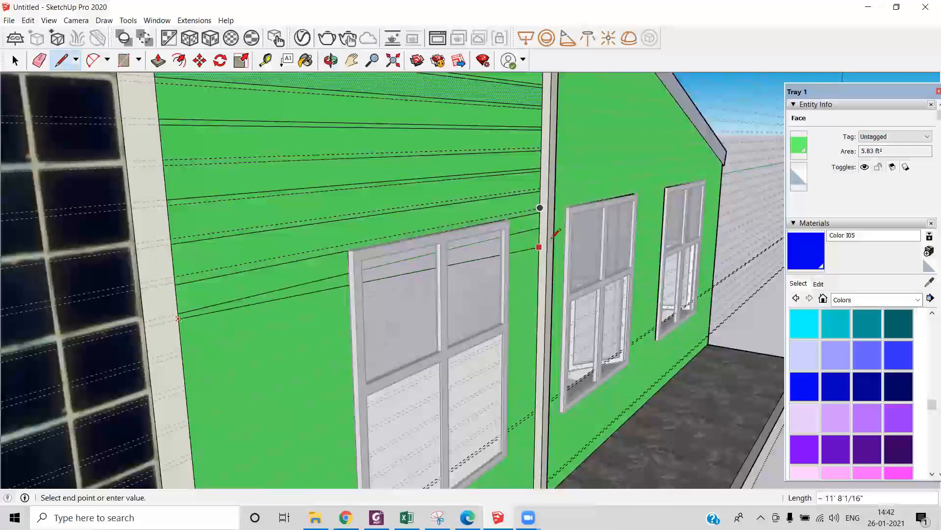
pyautogui.click(539, 232)
pyautogui.click(181, 349)
pyautogui.click(539, 247)
pyautogui.click(185, 389)
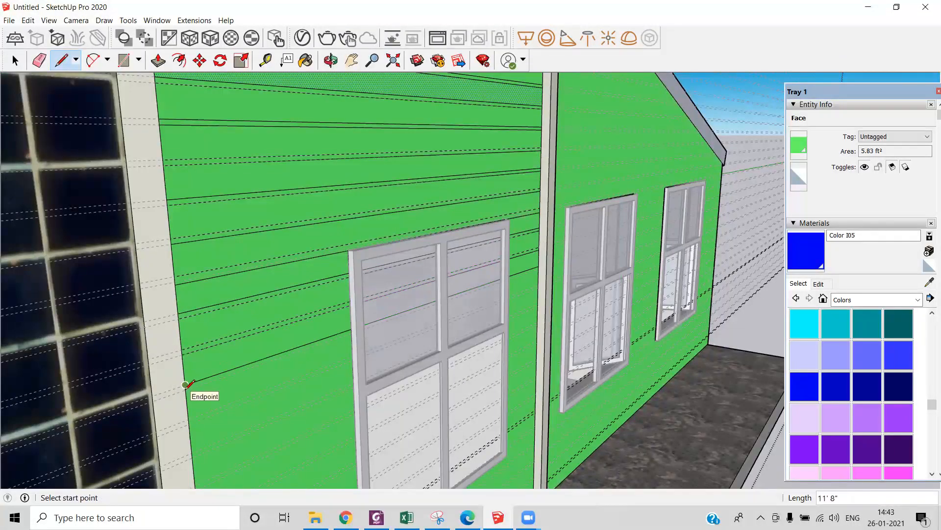
# Step: Draw lines along the guides passing the right window's middle rail and lower panes, up to the downpipe
pyautogui.click(189, 424)
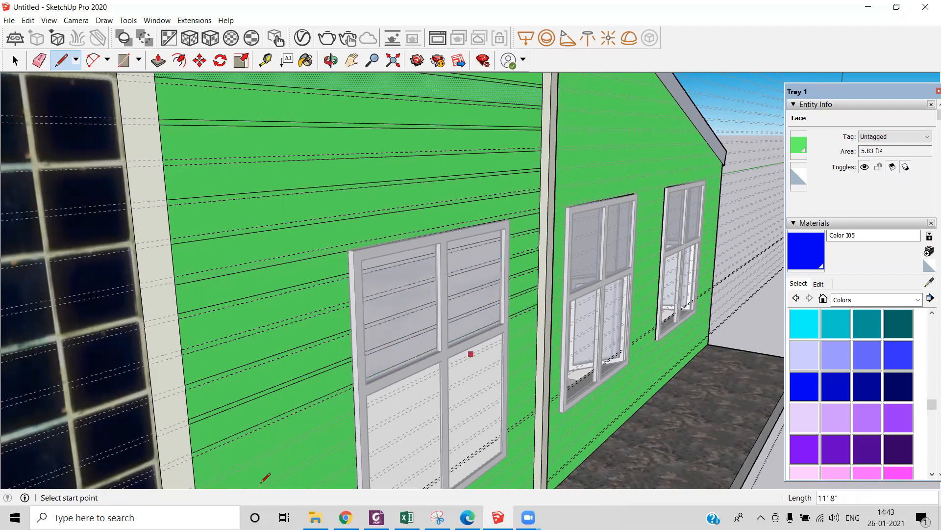
pyautogui.click(539, 306)
pyautogui.keyDown('shift'); pyautogui.moveTo(540, 307); pyautogui.dragTo(532, 196, button='middle'); pyautogui.keyUp('shift')
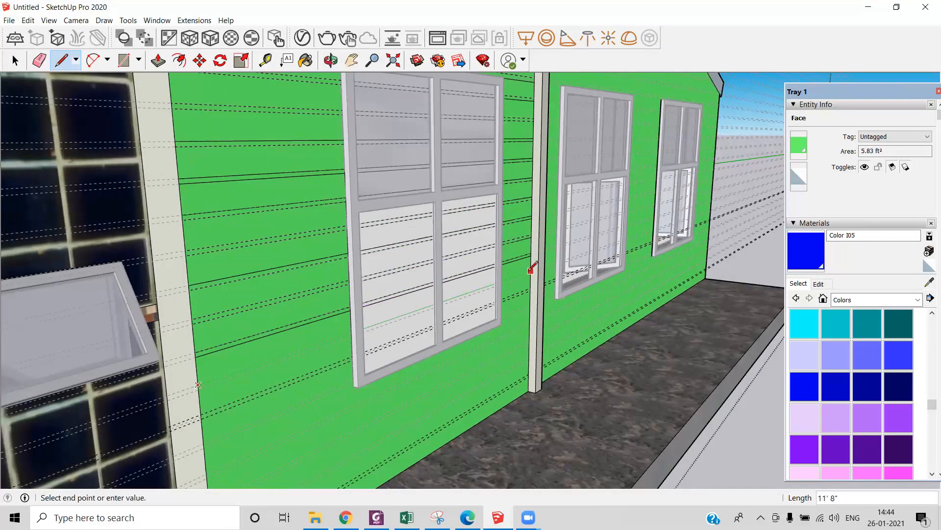
pyautogui.click(528, 289)
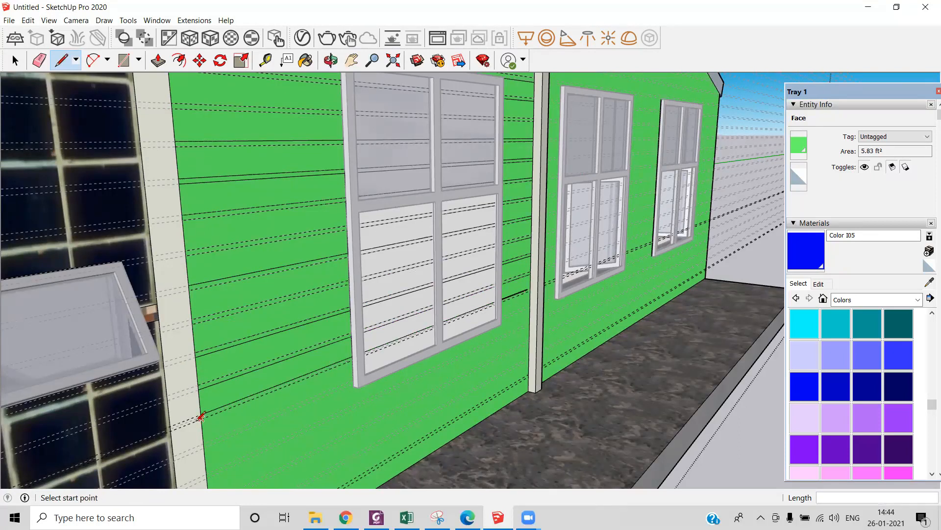
# Step: Trace the guides around and below the right window's bottom edge with lines from the entrance corner to the downpipe
pyautogui.click(200, 413)
pyautogui.scroll(3, 200, 413)
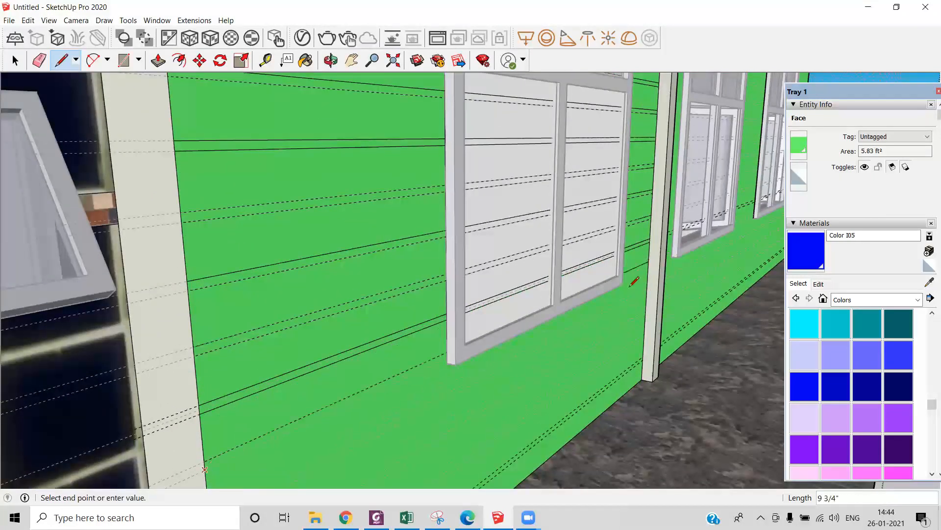
pyautogui.scroll(-3, 206, 467)
pyautogui.click(211, 366)
pyautogui.click(571, 255)
pyautogui.click(215, 402)
pyautogui.scroll(3, 563, 273)
pyautogui.click(566, 272)
pyautogui.scroll(-3, 566, 273)
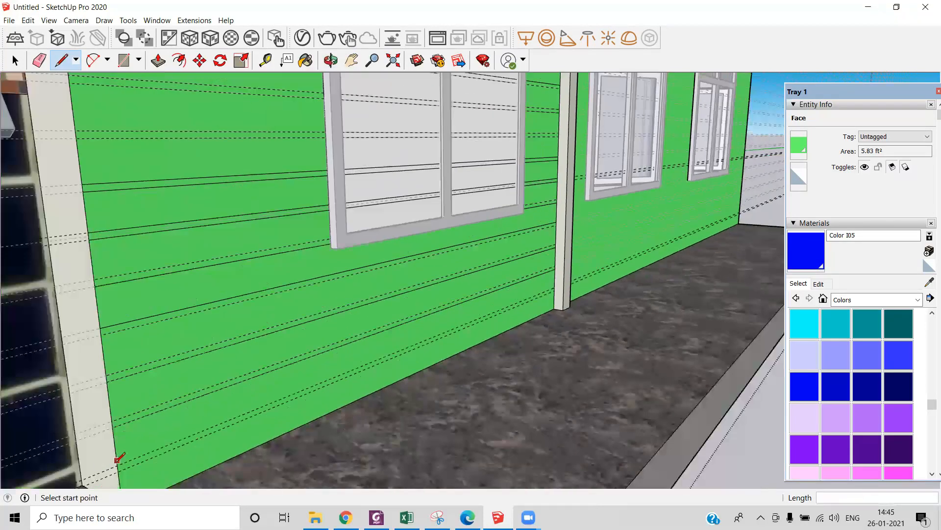
# Step: Draw the lowest siding line along the guide near the base of the wall right of the entrance
pyautogui.click(118, 472)
pyautogui.click(556, 292)
pyautogui.scroll(-8, 556, 292)
pyautogui.moveTo(556, 292)
pyautogui.mouseDown(button='middle')
pyautogui.moveTo(372, 380)
pyautogui.moveTo(343, 314)
pyautogui.mouseUp(button='middle')
pyautogui.scroll(-2, 235, 306)
pyautogui.keyDown('shift'); pyautogui.moveTo(221, 307); pyautogui.dragTo(290, 322, button='middle'); pyautogui.keyUp('shift')
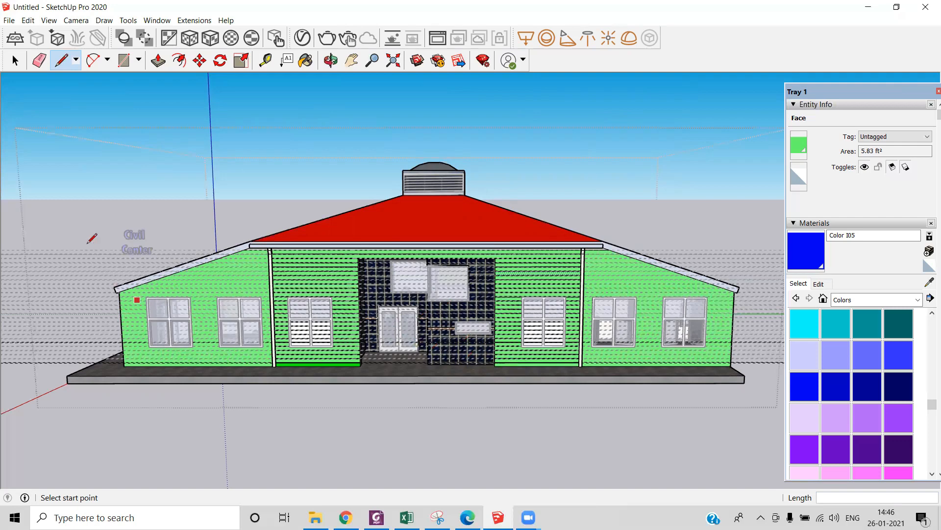
# Step: Erase the closely spaced horizontal siding guides where they extend beyond the building's left end
pyautogui.moveTo(310, 325); pyautogui.dragTo(307, 336, button='middle')
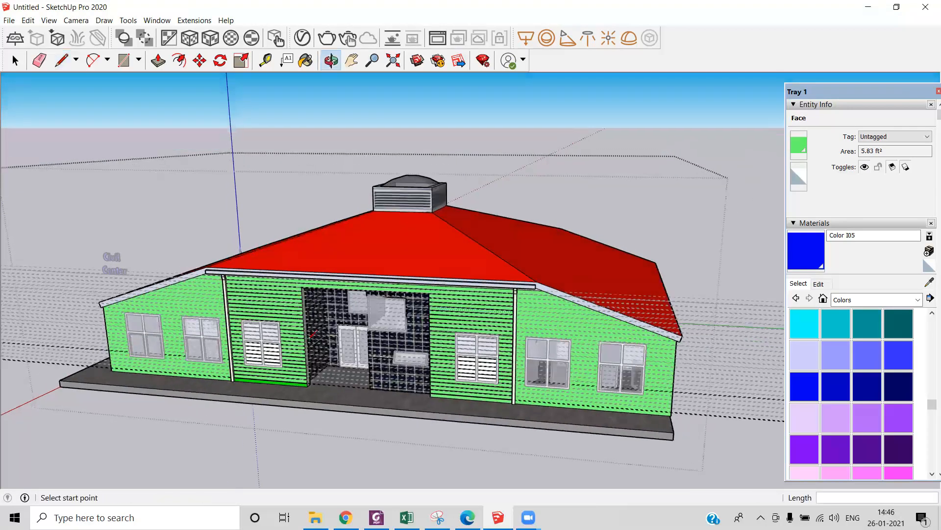
pyautogui.scroll(4, 306, 336)
pyautogui.scroll(-8, 305, 336)
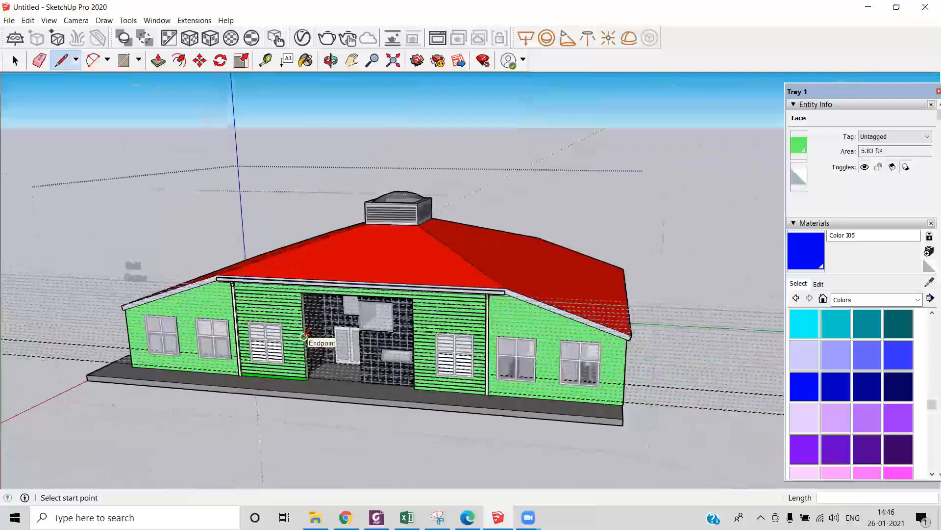
pyautogui.moveTo(358, 319); pyautogui.dragTo(392, 313, button='middle')
pyautogui.press('space')
pyautogui.press('e')
pyautogui.press('space')
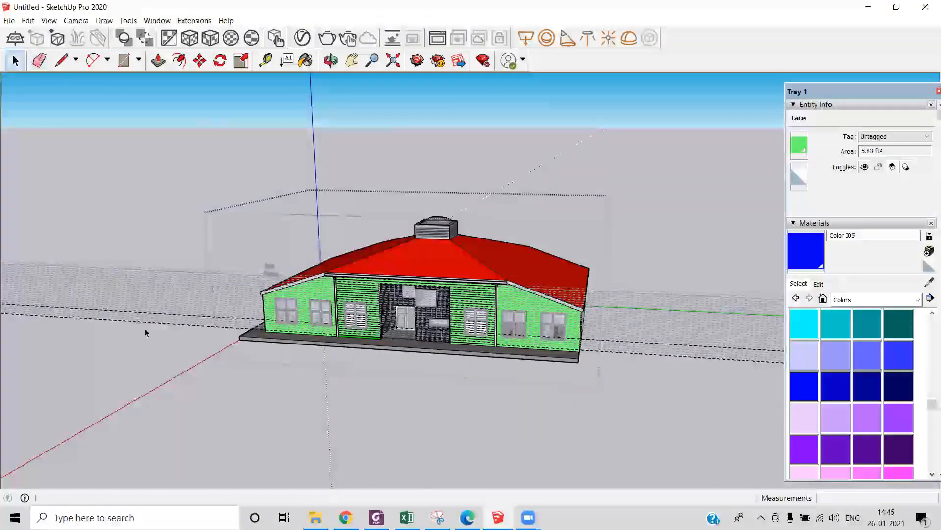
pyautogui.click(145, 328)
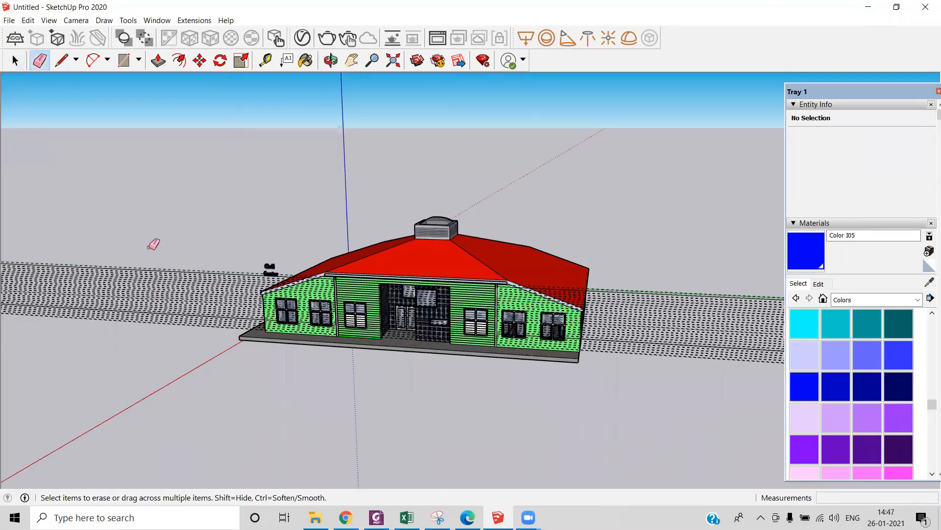
pyautogui.press('space')
pyautogui.doubleClick(160, 294)
pyautogui.click(39, 61)
pyautogui.moveTo(101, 265); pyautogui.dragTo(111, 329)
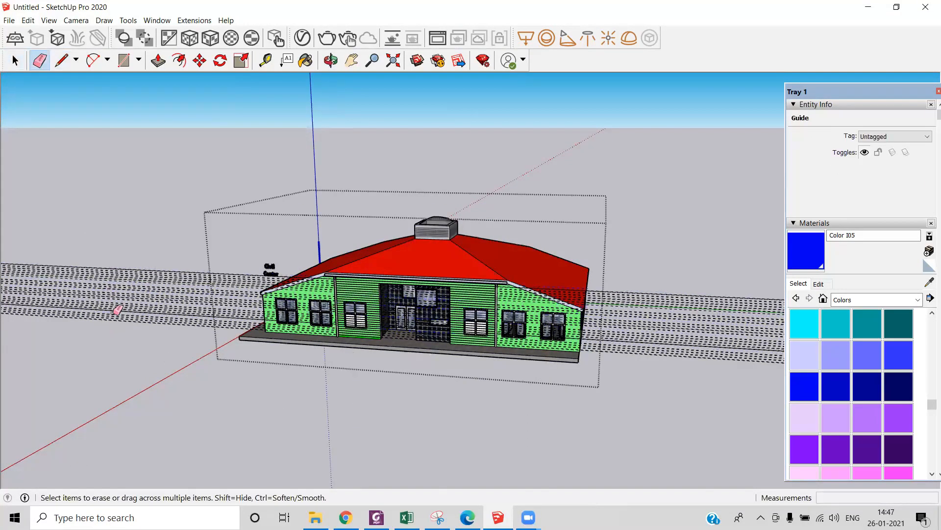
pyautogui.press('space')
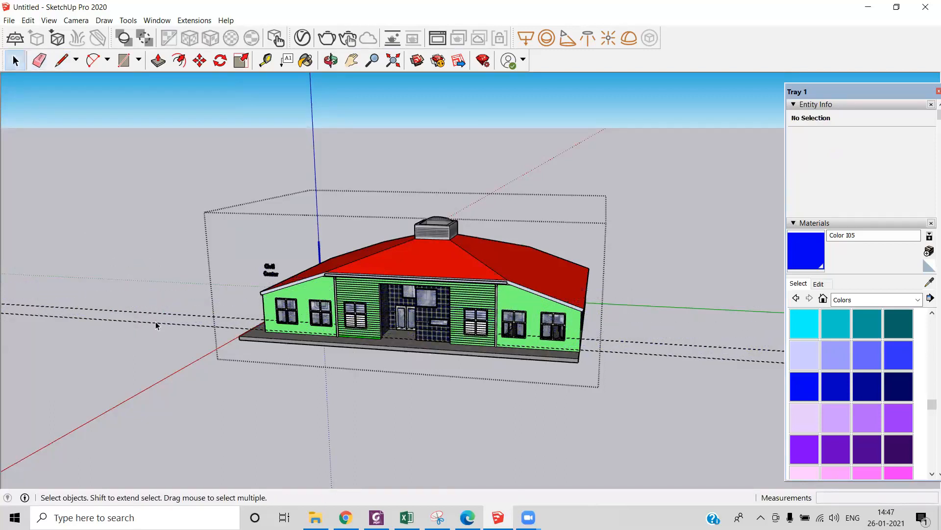
# Step: Delete the remaining horizontal guides near the base of the front wall
pyautogui.click(157, 321)
pyautogui.press('Delete')
pyautogui.moveTo(164, 319); pyautogui.dragTo(312, 293, button='middle')
pyautogui.scroll(4, 466, 238)
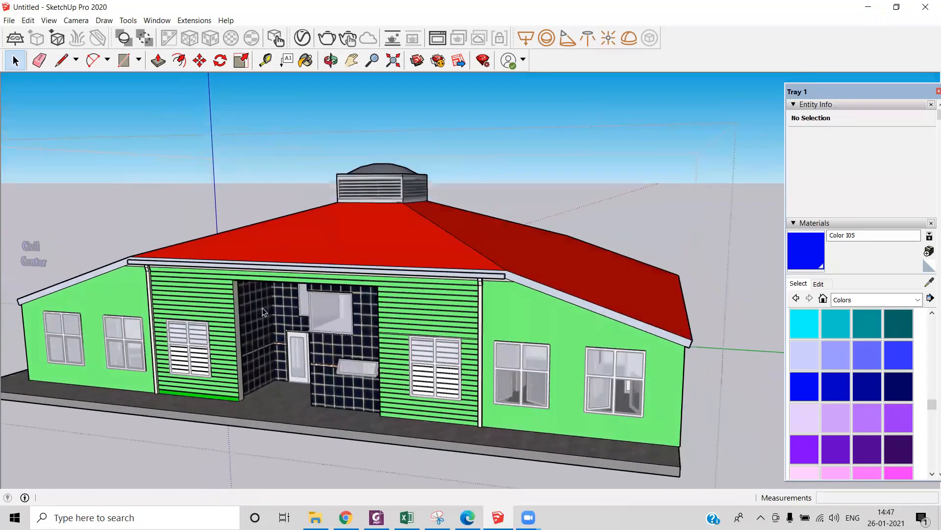
# Step: Erase the siding lines crossing the lower panes of the window left of the entrance
pyautogui.scroll(2, 186, 315)
pyautogui.moveTo(185, 314); pyautogui.dragTo(189, 324, button='middle')
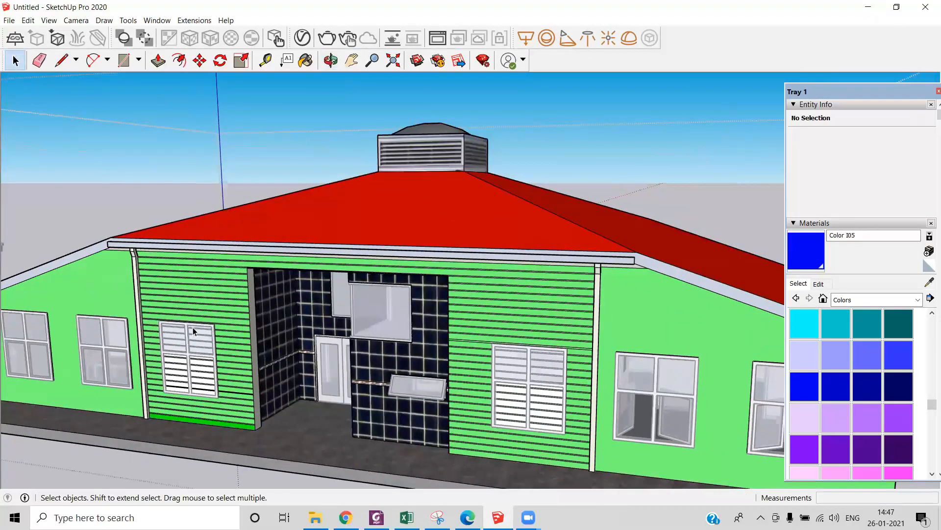
pyautogui.scroll(2, 216, 402)
pyautogui.moveTo(216, 401); pyautogui.dragTo(208, 397, button='middle')
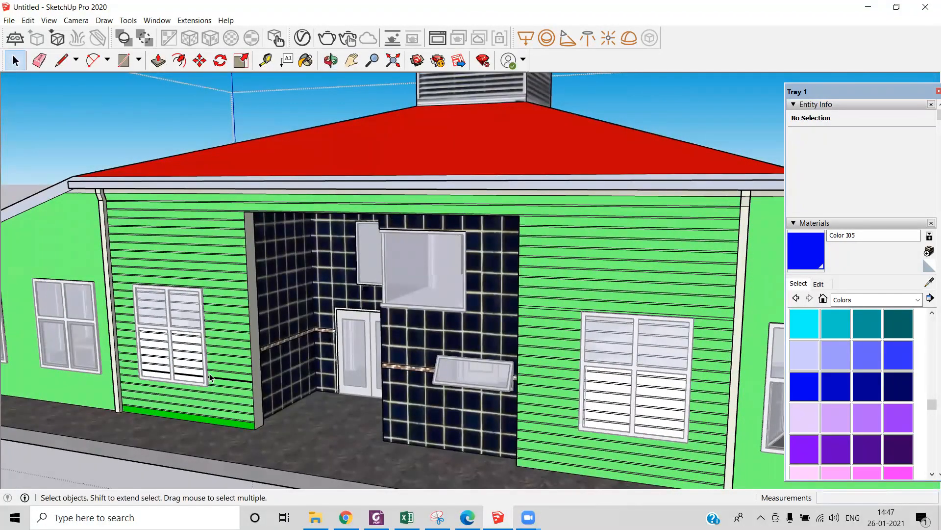
pyautogui.moveTo(201, 365); pyautogui.dragTo(294, 361, button='middle')
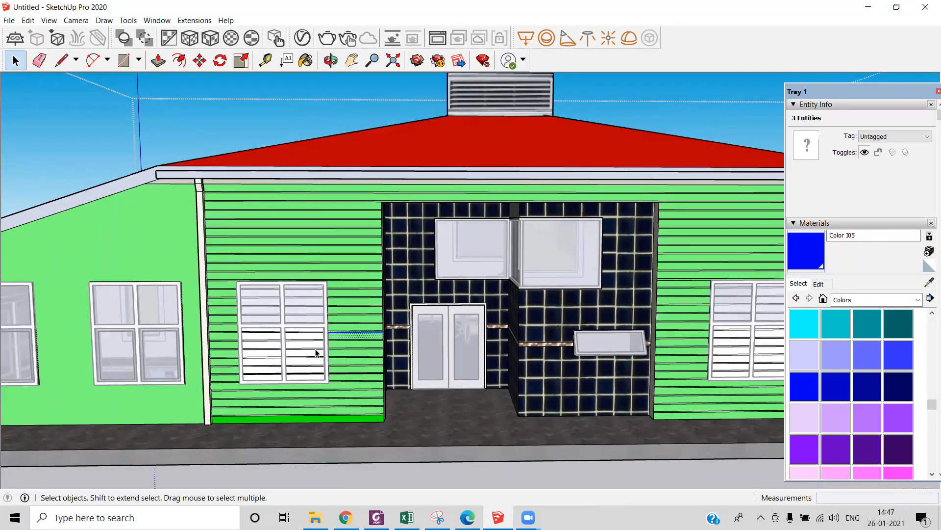
pyautogui.scroll(3, 299, 343)
pyautogui.press('e')
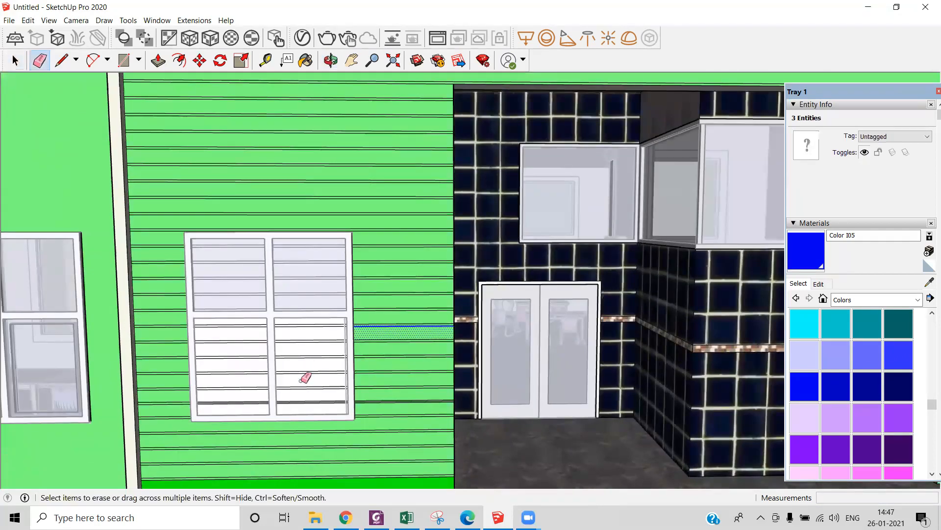
pyautogui.moveTo(313, 390); pyautogui.dragTo(311, 373)
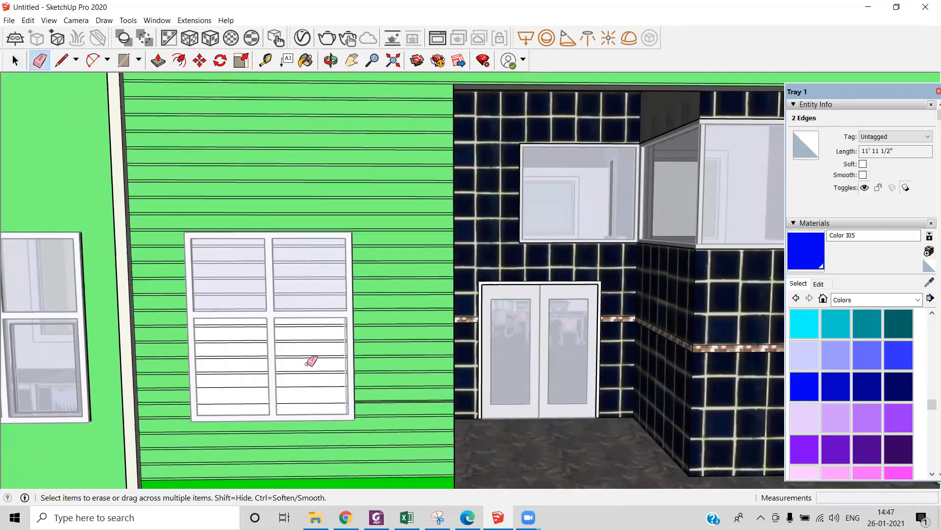
pyautogui.moveTo(308, 338)
pyautogui.mouseDown()
pyautogui.moveTo(310, 326)
pyautogui.moveTo(312, 383)
pyautogui.moveTo(312, 349)
pyautogui.mouseUp()
# Step: Erase the siding lines crossing the upper panes of the window left of the entrance
pyautogui.moveTo(309, 301); pyautogui.dragTo(310, 303)
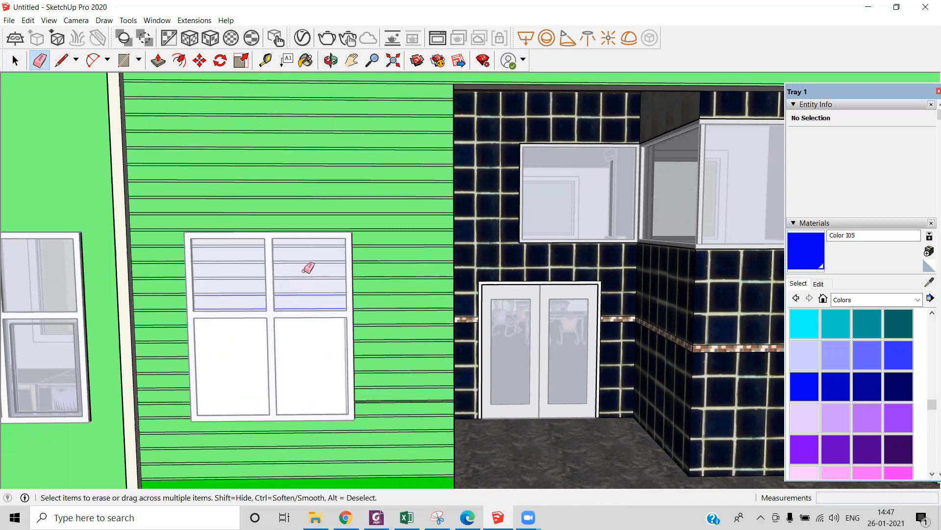
pyautogui.moveTo(309, 240); pyautogui.dragTo(310, 246)
pyautogui.scroll(-3, 165, 354)
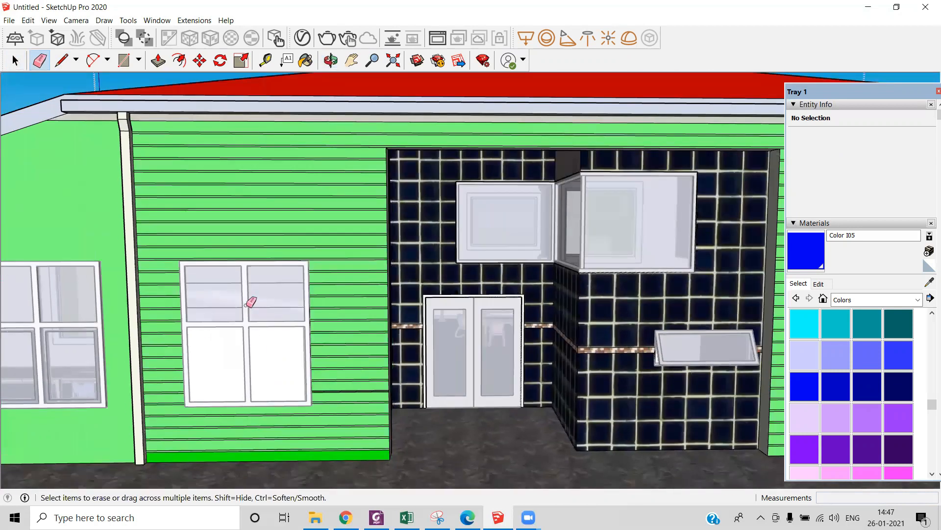
pyautogui.scroll(-2, 224, 293)
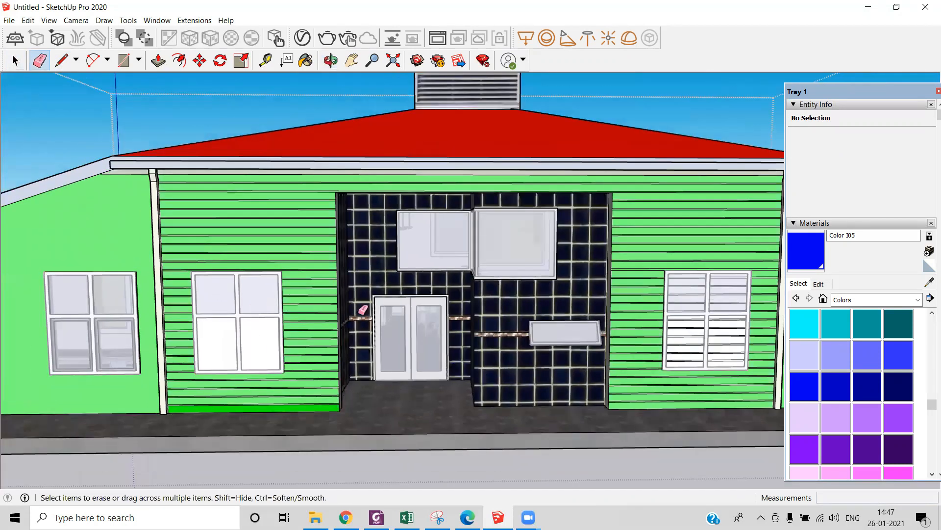
# Step: Erase all siding lines crossing the upper and lower panes of the window on the right side of the entrance
pyautogui.moveTo(685, 365); pyautogui.dragTo(681, 320)
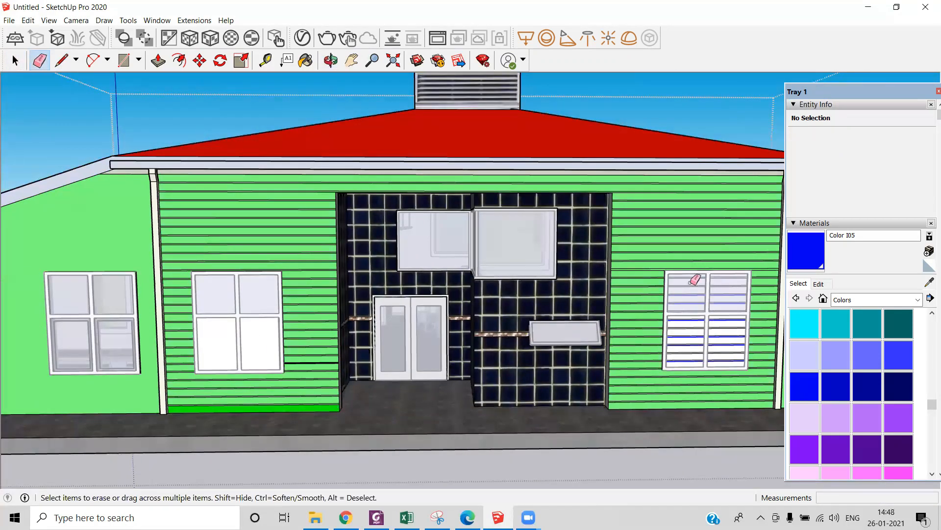
pyautogui.moveTo(696, 275)
pyautogui.mouseDown()
pyautogui.moveTo(719, 347)
pyautogui.moveTo(729, 325)
pyautogui.mouseUp()
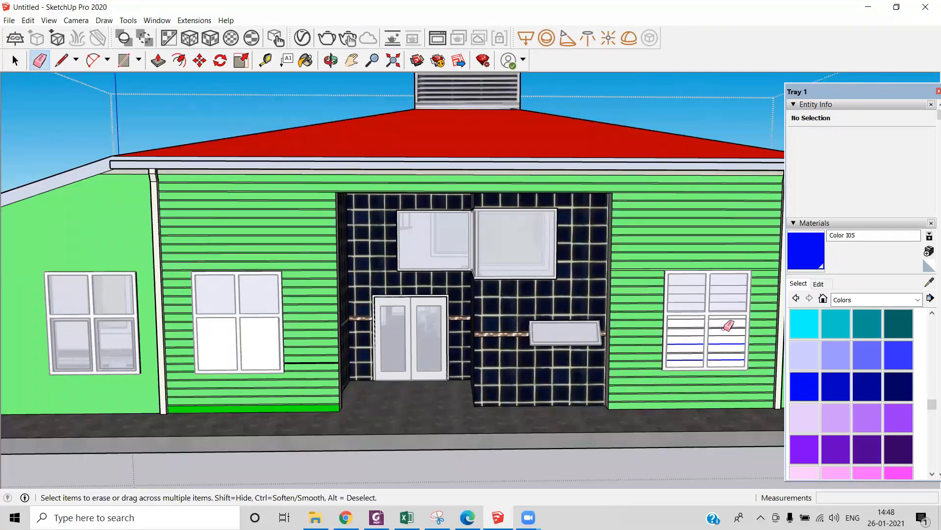
pyautogui.moveTo(720, 358); pyautogui.dragTo(728, 327)
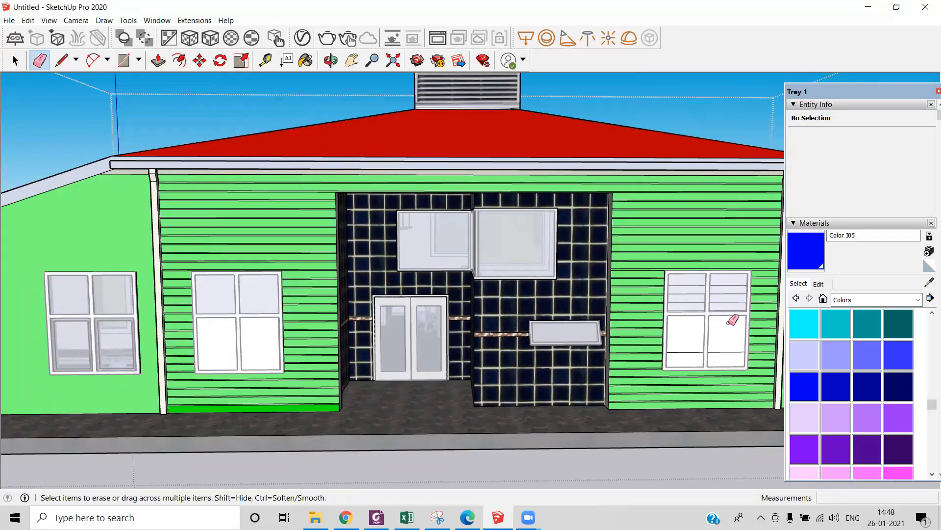
pyautogui.click(726, 352)
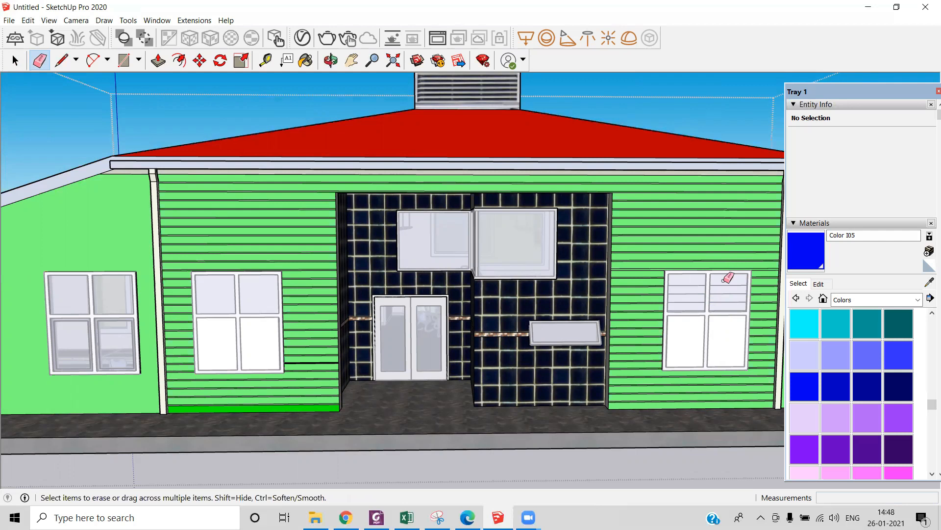
pyautogui.moveTo(727, 280); pyautogui.dragTo(730, 291)
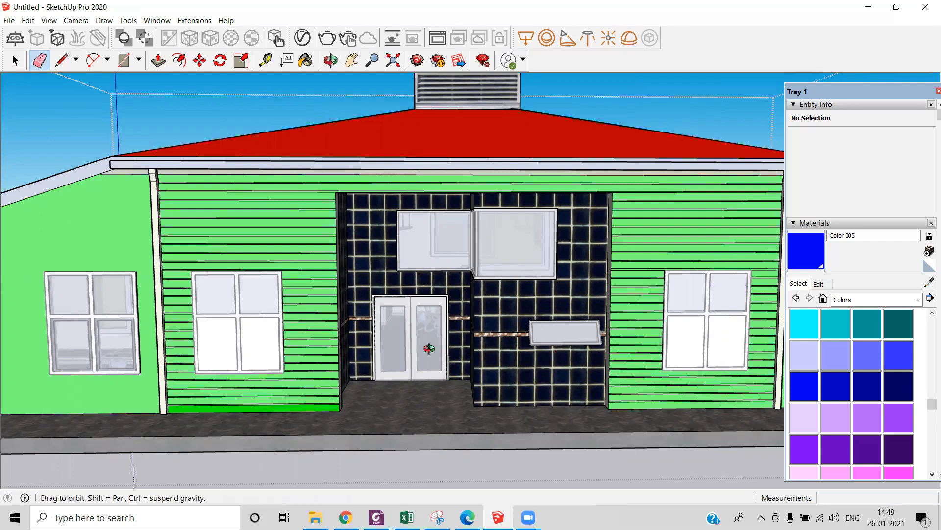
# Step: Extrude the lowest light-green siding board left of the entrance outward by 1" with Push/Pull
pyautogui.moveTo(431, 347); pyautogui.dragTo(406, 296, button='middle')
pyautogui.moveTo(439, 257)
pyautogui.mouseDown(button='middle')
pyautogui.moveTo(441, 274)
pyautogui.moveTo(461, 270)
pyautogui.moveTo(219, 356)
pyautogui.moveTo(338, 361)
pyautogui.moveTo(301, 412)
pyautogui.mouseUp(button='middle')
pyautogui.scroll(5, 299, 408)
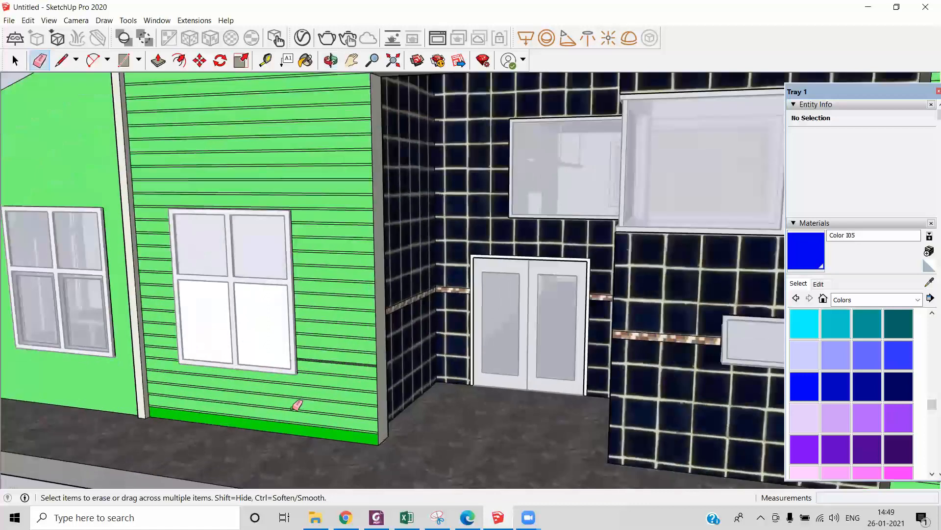
pyautogui.press('p')
pyautogui.click(290, 417)
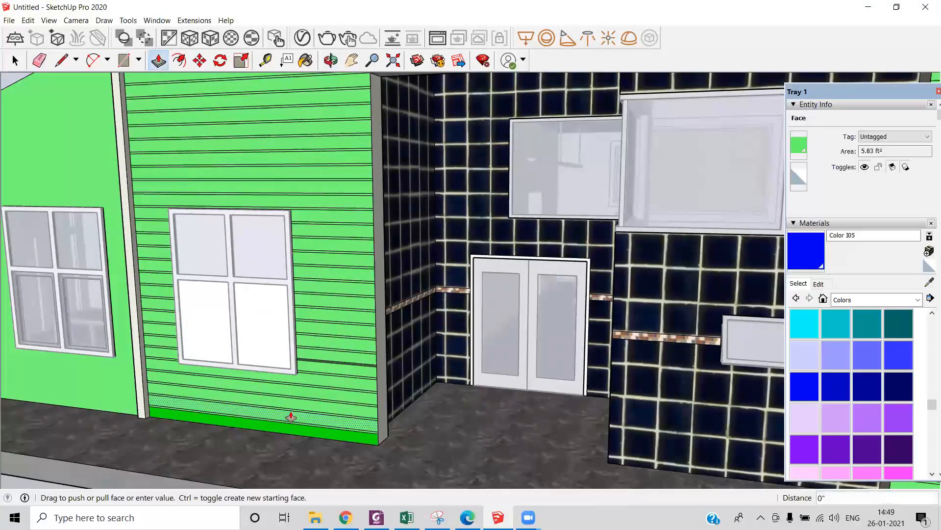
pyautogui.scroll(4, 296, 426)
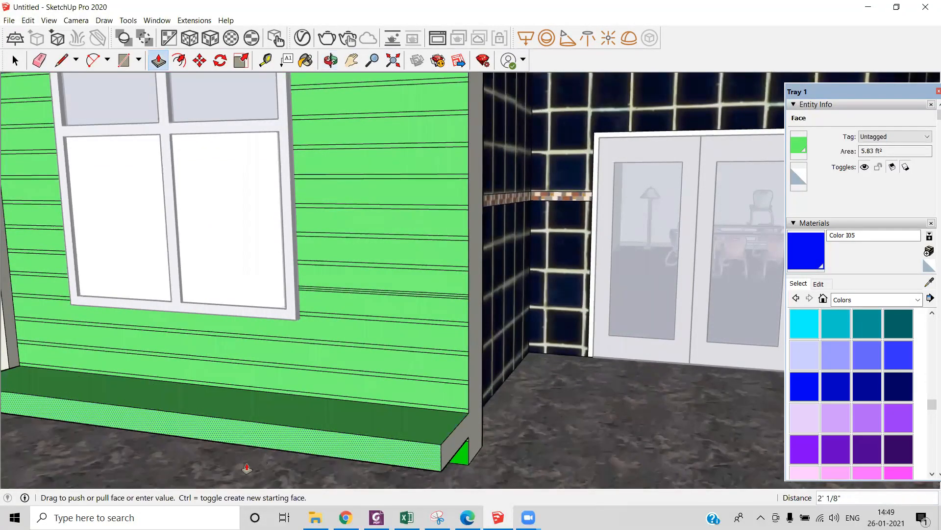
pyautogui.press('Return')
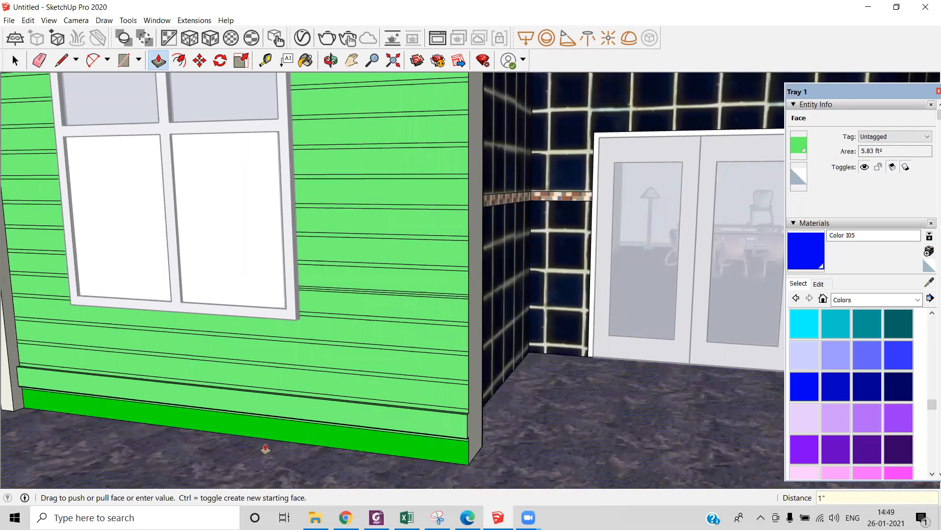
# Step: Extrude the next three siding boards below the window left of the entrance outward by 1"
pyautogui.click(280, 385)
pyautogui.click(281, 403)
pyautogui.click(298, 361)
pyautogui.click(298, 376)
pyautogui.click(311, 333)
pyautogui.click(313, 350)
# Step: Extrude the short siding boards between the downpipe and the left window's lower panes outward by 1"
pyautogui.click(30, 287)
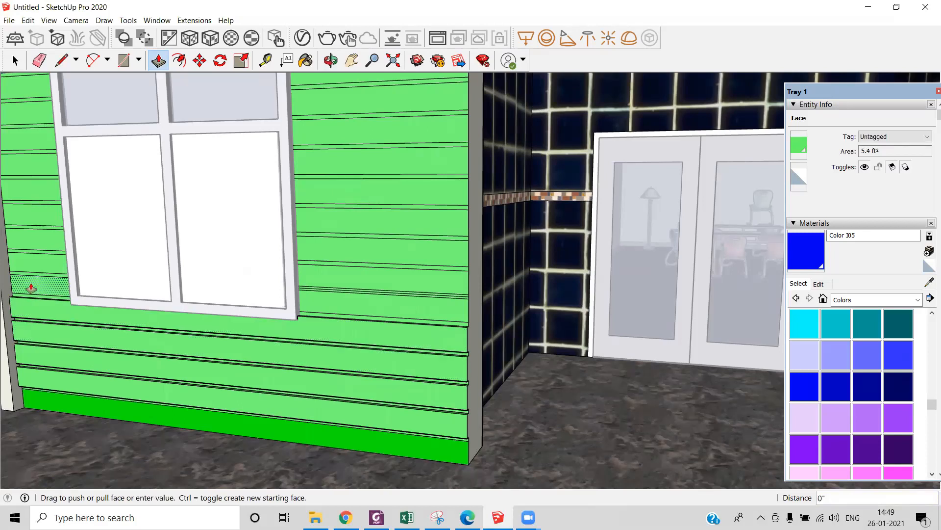
pyautogui.click(33, 273)
pyautogui.click(31, 280)
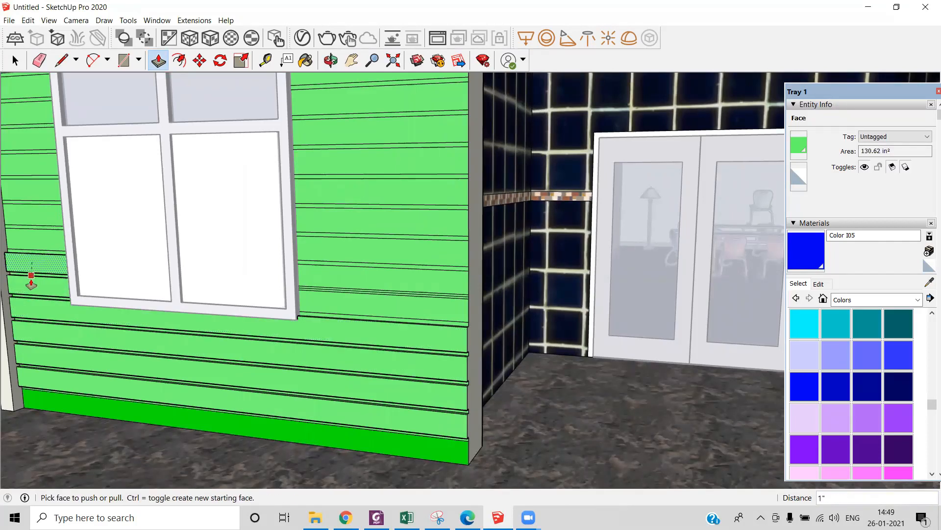
pyautogui.click(39, 245)
pyautogui.click(40, 251)
pyautogui.click(41, 219)
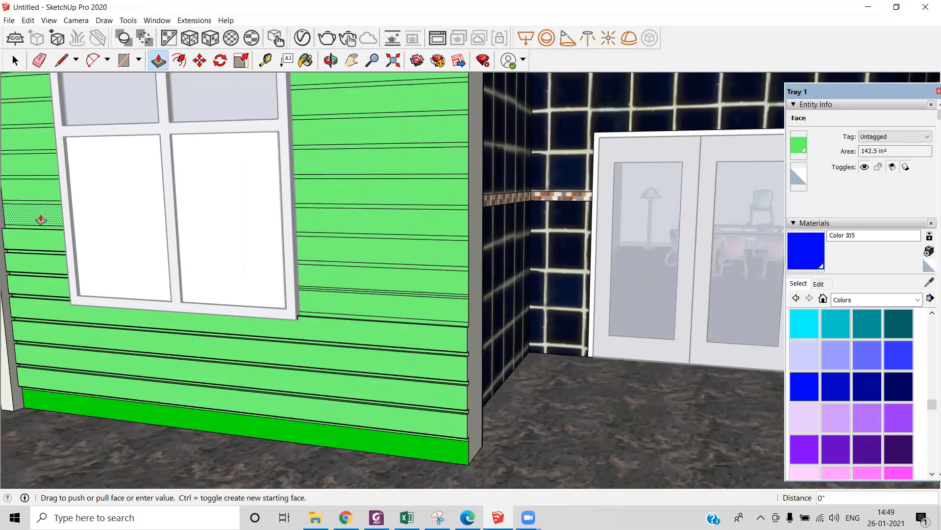
pyautogui.click(38, 239)
pyautogui.click(27, 202)
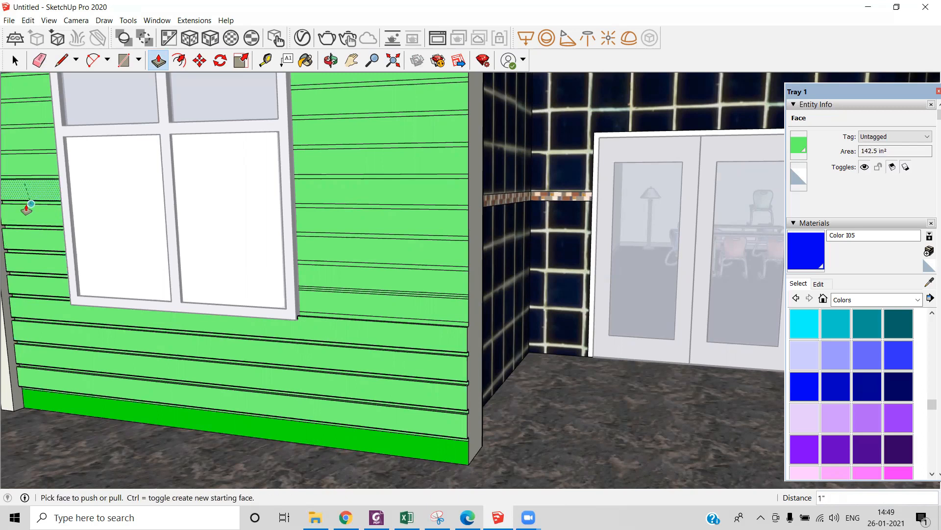
pyautogui.click(19, 163)
pyautogui.click(20, 184)
pyautogui.click(22, 166)
pyautogui.click(23, 116)
pyautogui.click(22, 132)
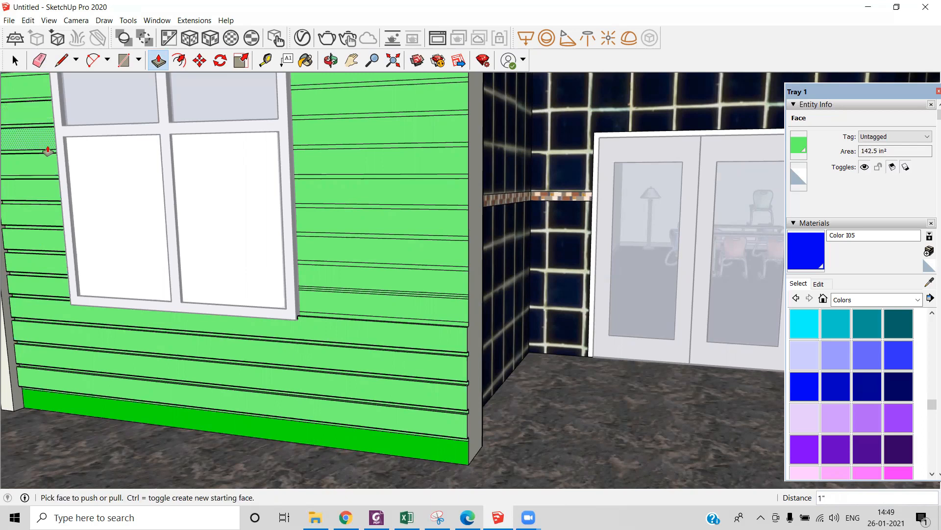
# Step: Extrude the short siding boards between the downpipe and the left window's upper panes outward by 1"
pyautogui.moveTo(51, 161); pyautogui.dragTo(301, 273, button='middle')
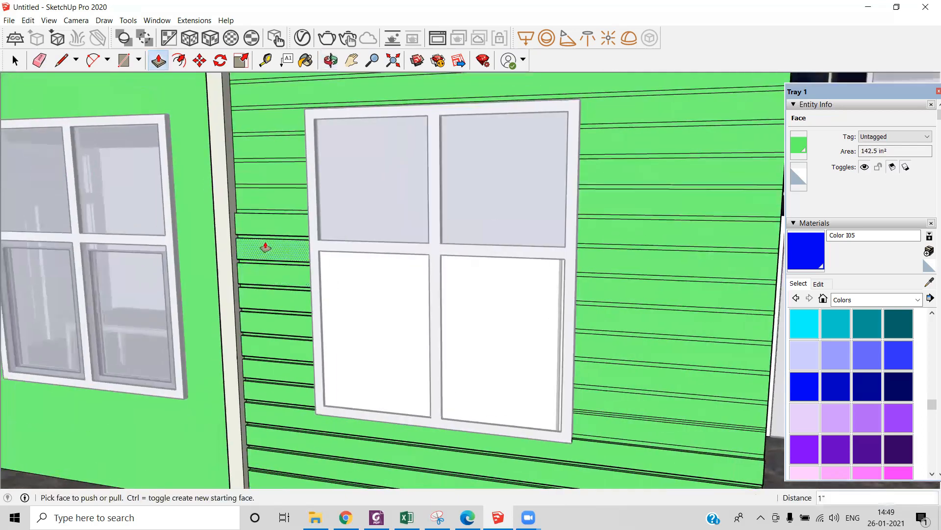
pyautogui.doubleClick(271, 201)
pyautogui.doubleClick(269, 173)
pyautogui.doubleClick(267, 148)
pyautogui.doubleClick(263, 122)
# Step: Extrude the siding boards above the left window outward by 1", continuing up to the eave
pyautogui.keyDown('shift'); pyautogui.moveTo(263, 129); pyautogui.dragTo(290, 294, button='middle'); pyautogui.keyUp('shift')
pyautogui.doubleClick(303, 262)
pyautogui.doubleClick(305, 235)
pyautogui.doubleClick(307, 209)
pyautogui.doubleClick(311, 155)
pyautogui.doubleClick(314, 130)
pyautogui.doubleClick(317, 103)
pyautogui.keyDown('shift'); pyautogui.moveTo(332, 181); pyautogui.dragTo(300, 346, button='middle'); pyautogui.keyUp('shift')
pyautogui.doubleClick(258, 215)
pyautogui.doubleClick(260, 188)
pyautogui.click(263, 164)
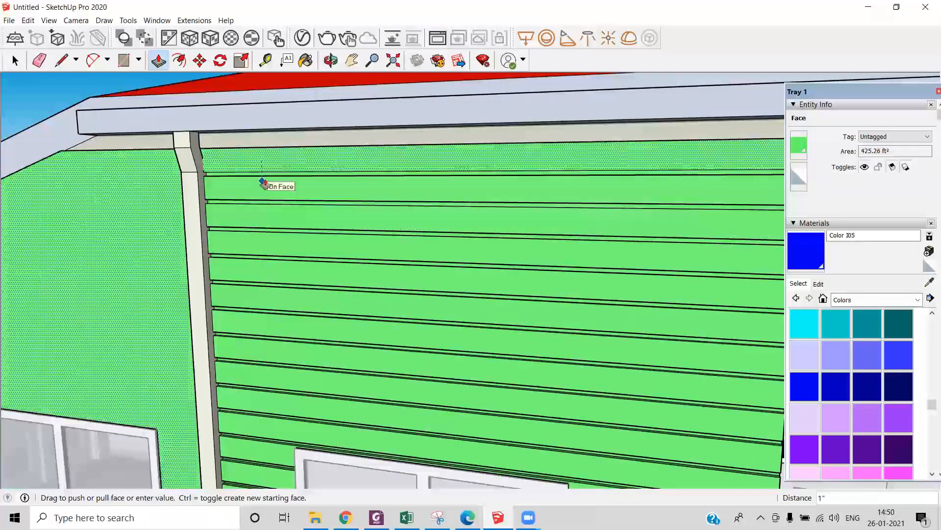
# Step: Extrude the short siding boards between the left window and the tiled entrance outward by 1"
pyautogui.moveTo(265, 267); pyautogui.dragTo(194, 231, button='middle')
pyautogui.scroll(-8, 194, 230)
pyautogui.scroll(7, 326, 290)
pyautogui.doubleClick(293, 268)
pyautogui.doubleClick(290, 294)
pyautogui.doubleClick(286, 320)
pyautogui.doubleClick(281, 344)
pyautogui.doubleClick(276, 369)
pyautogui.doubleClick(272, 393)
# Step: Extrude the upper siding boards on the wall section right of the entrance outward by 1", starting below the eave
pyautogui.scroll(-3, 282, 408)
pyautogui.moveTo(316, 336); pyautogui.dragTo(299, 294, button='middle')
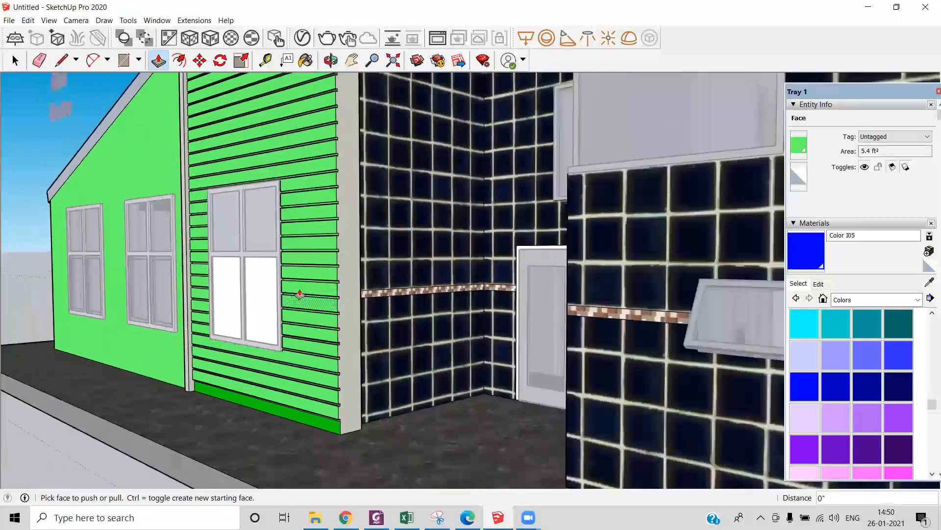
pyautogui.moveTo(294, 334); pyautogui.dragTo(328, 185, button='middle')
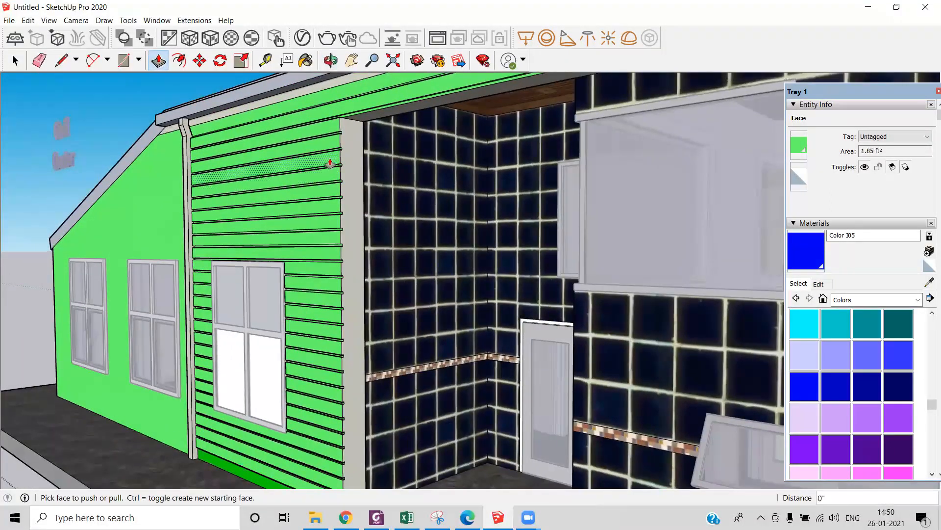
pyautogui.scroll(-2, 228, 230)
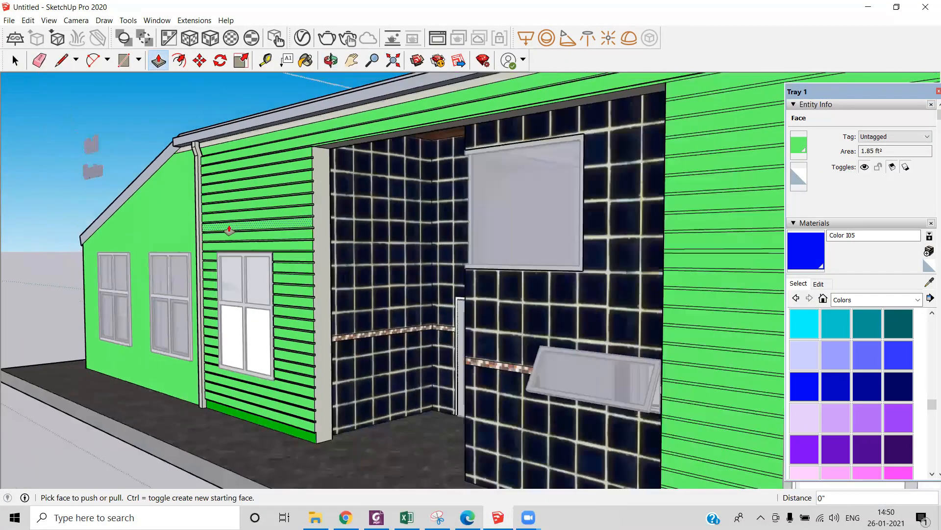
pyautogui.scroll(-3, 228, 230)
pyautogui.moveTo(432, 228); pyautogui.dragTo(436, 263, button='middle')
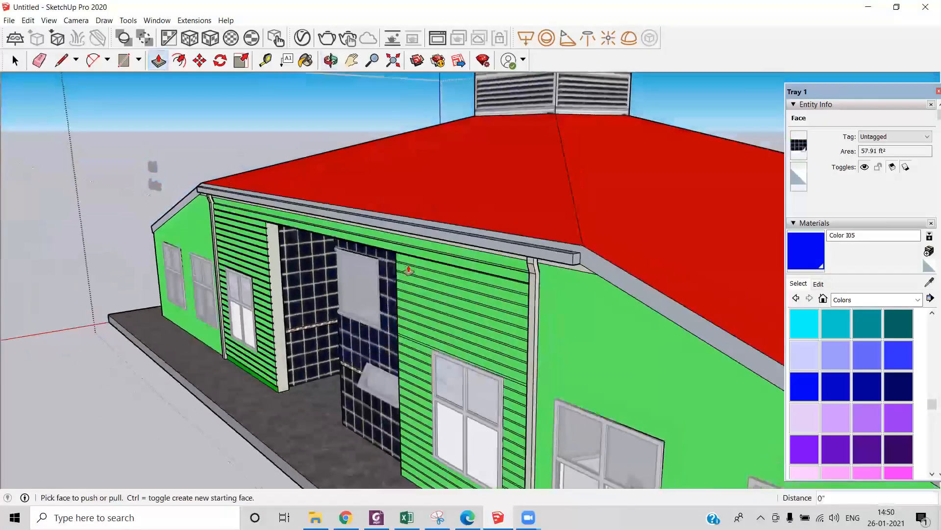
pyautogui.scroll(6, 414, 270)
pyautogui.doubleClick(398, 249)
pyautogui.doubleClick(393, 276)
pyautogui.doubleClick(391, 296)
pyautogui.doubleClick(388, 319)
pyautogui.doubleClick(386, 344)
pyautogui.doubleClick(385, 366)
pyautogui.doubleClick(384, 391)
# Step: Extrude the siding boards between the tiled entrance and the right window outward by 1"
pyautogui.keyDown('shift'); pyautogui.moveTo(415, 390); pyautogui.dragTo(404, 211, button='middle'); pyautogui.keyUp('shift')
pyautogui.doubleClick(406, 244)
pyautogui.doubleClick(409, 277)
pyautogui.doubleClick(409, 326)
pyautogui.doubleClick(396, 381)
pyautogui.doubleClick(390, 403)
pyautogui.doubleClick(385, 442)
# Step: Extrude the lower siding boards beside and below the right window outward by 1", down to the wall's base
pyautogui.keyDown('shift'); pyautogui.moveTo(385, 442); pyautogui.dragTo(356, 236, button='middle'); pyautogui.keyUp('shift')
pyautogui.doubleClick(369, 296)
pyautogui.doubleClick(367, 322)
pyautogui.doubleClick(366, 349)
pyautogui.doubleClick(366, 384)
pyautogui.doubleClick(363, 408)
pyautogui.doubleClick(362, 432)
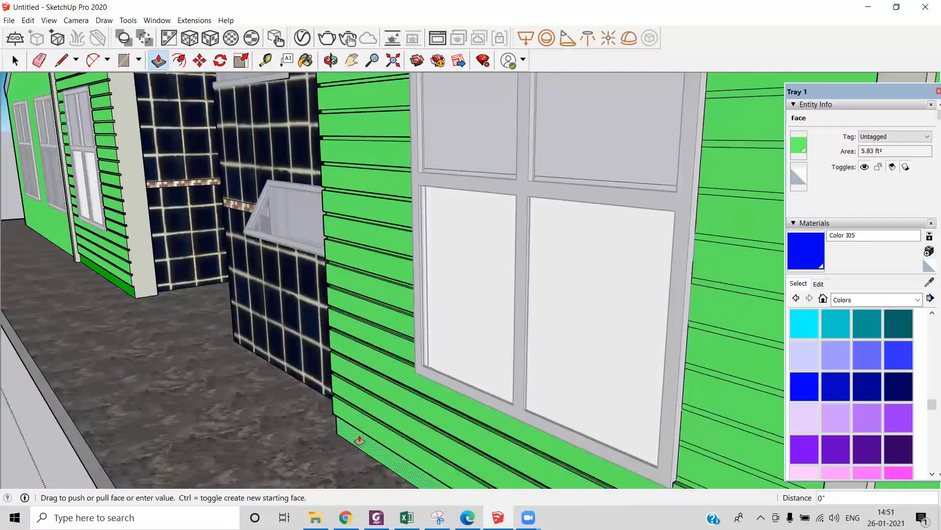
# Step: Extrude the short siding boards between the right window and the adjacent downpipe outward by 1"
pyautogui.keyDown('shift'); pyautogui.moveTo(365, 434); pyautogui.dragTo(172, 359, button='middle'); pyautogui.keyUp('shift')
pyautogui.doubleClick(364, 381)
pyautogui.doubleClick(369, 339)
pyautogui.doubleClick(377, 292)
pyautogui.doubleClick(381, 246)
pyautogui.doubleClick(375, 184)
pyautogui.keyDown('shift'); pyautogui.moveTo(362, 252); pyautogui.dragTo(324, 368, button='middle'); pyautogui.keyUp('shift')
pyautogui.doubleClick(333, 244)
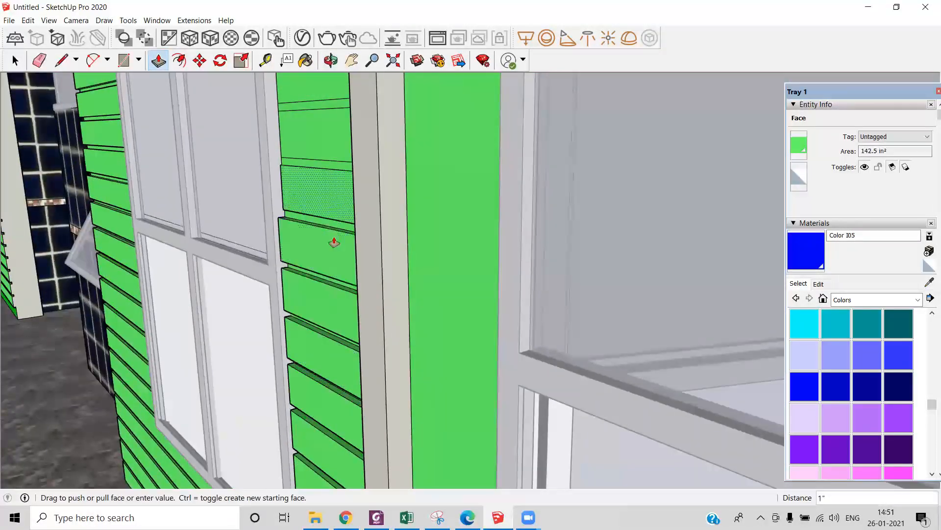
pyautogui.keyDown('shift'); pyautogui.moveTo(315, 88); pyautogui.dragTo(342, 197, button='middle'); pyautogui.keyUp('shift')
# Step: Paint the siding boards left of the entrance and the long board above it with Color G05
pyautogui.scroll(-10, 116, 309)
pyautogui.moveTo(116, 309); pyautogui.dragTo(271, 248, button='middle')
pyautogui.keyDown('shift'); pyautogui.moveTo(420, 314); pyautogui.dragTo(308, 307, button='middle'); pyautogui.keyUp('shift')
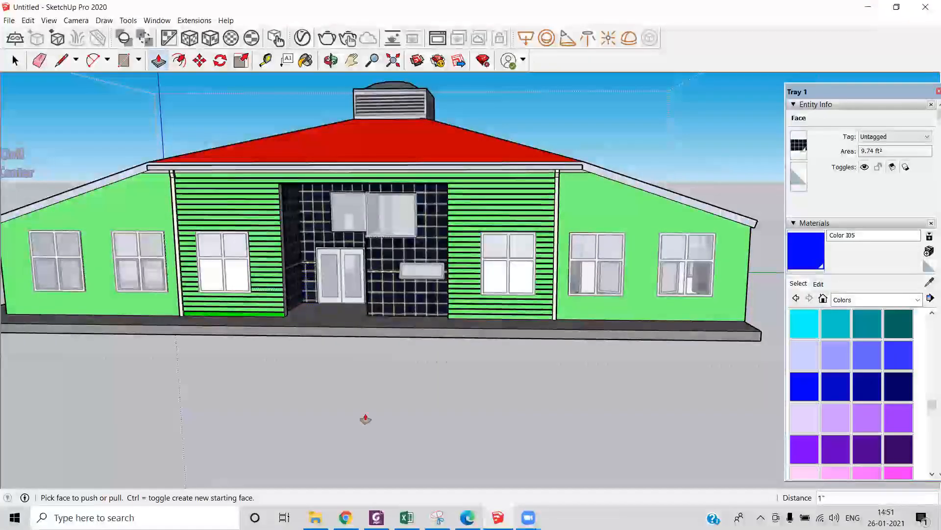
pyautogui.scroll(5, 872, 372)
pyautogui.scroll(-2, 871, 372)
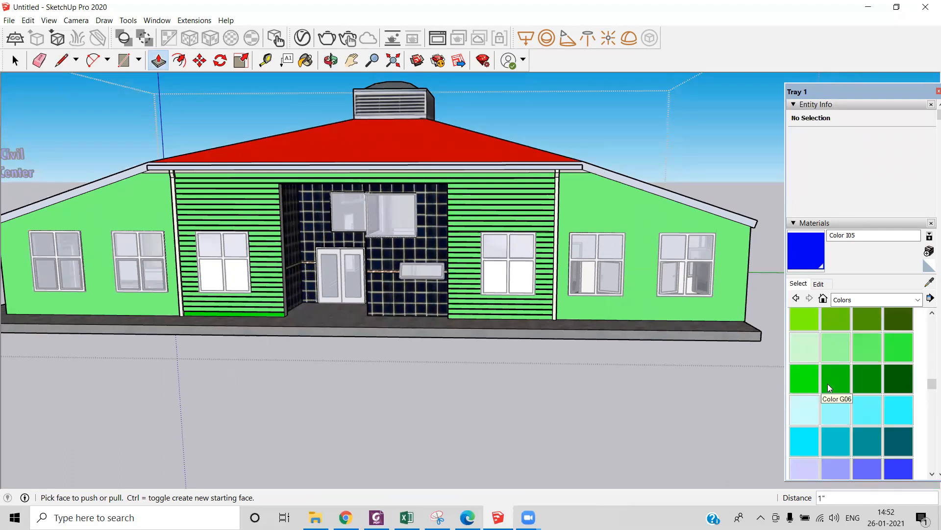
pyautogui.click(805, 378)
pyautogui.scroll(3, 271, 312)
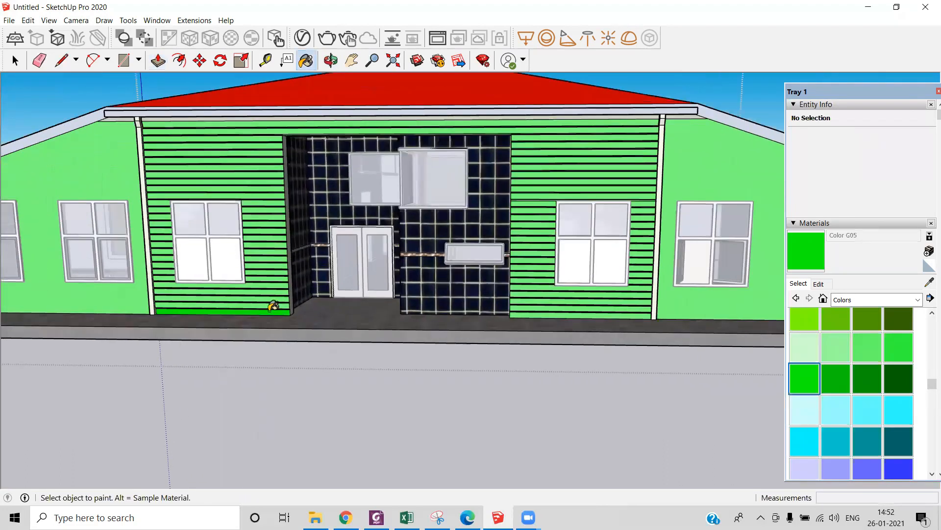
pyautogui.scroll(3, 273, 306)
pyautogui.click(288, 303)
pyautogui.click(261, 138)
pyautogui.click(30, 208)
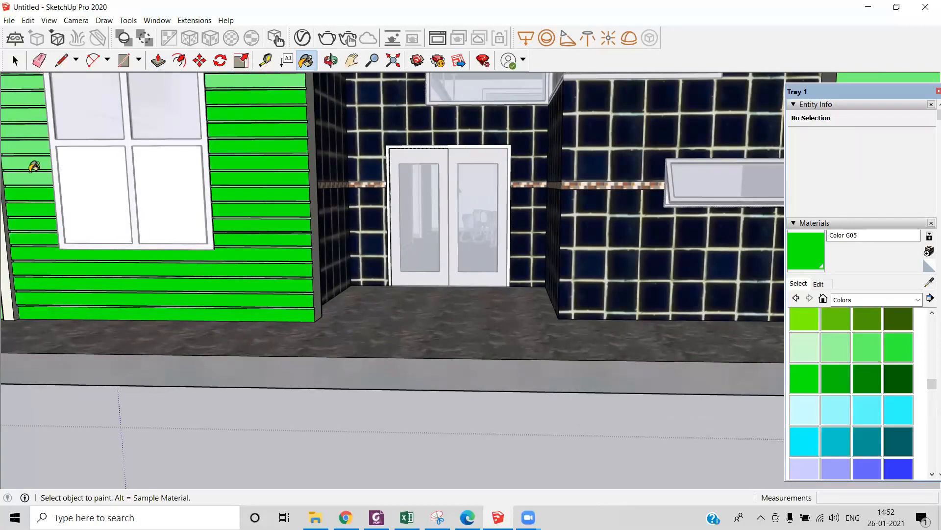
pyautogui.click(25, 147)
pyautogui.scroll(-2, 130, 248)
pyautogui.click(140, 191)
# Step: Paint the siding boards on the wall section right of the entrance with Color G05
pyautogui.scroll(-3, 276, 150)
pyautogui.scroll(-2, 275, 150)
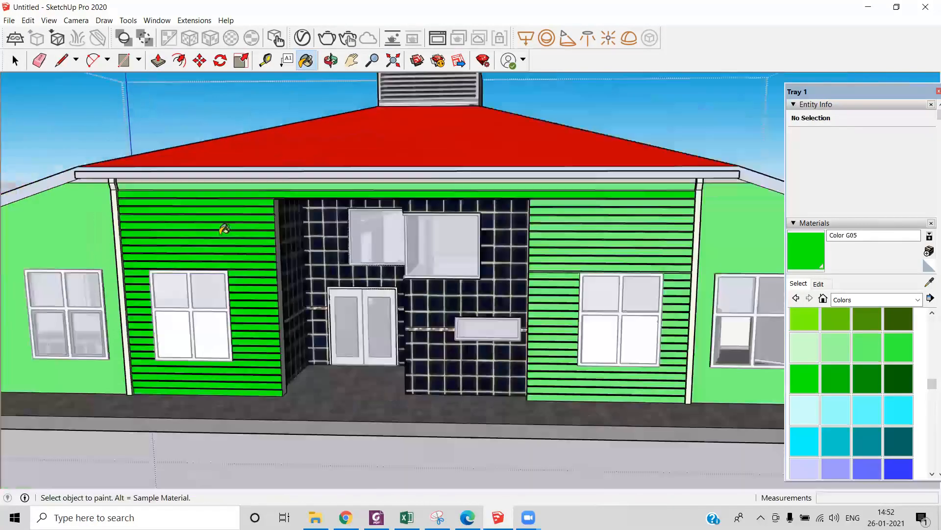
pyautogui.scroll(5, 347, 264)
pyautogui.click(318, 393)
pyautogui.click(334, 441)
pyautogui.click(338, 475)
pyautogui.click(574, 402)
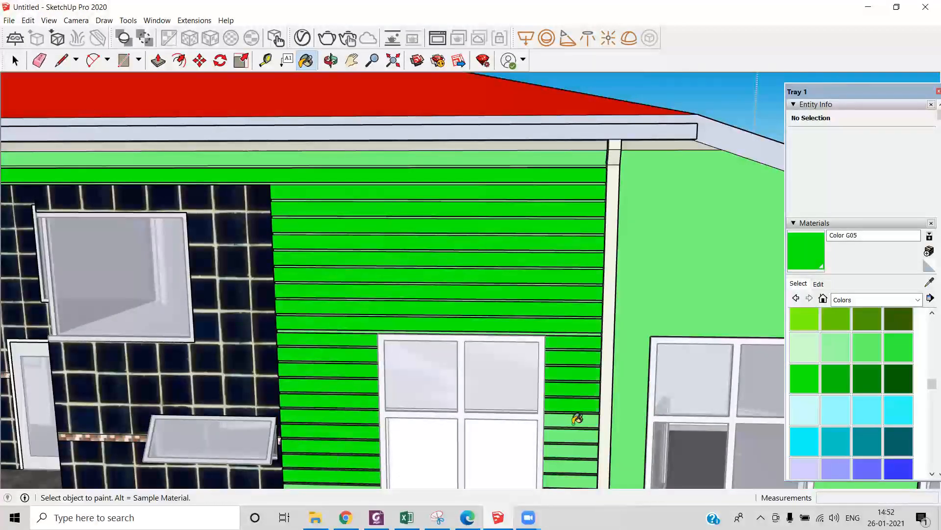
pyautogui.click(576, 441)
pyautogui.keyDown('shift'); pyautogui.moveTo(576, 441); pyautogui.dragTo(274, 273, button='middle'); pyautogui.keyUp('shift')
# Step: Examine the painted siding and the tiled entrance from an angle, close up and from farther away
pyautogui.scroll(-3, 273, 273)
pyautogui.scroll(-5, 424, 251)
pyautogui.moveTo(424, 251)
pyautogui.mouseDown(button='middle')
pyautogui.moveTo(498, 357)
pyautogui.moveTo(654, 318)
pyautogui.moveTo(532, 294)
pyautogui.moveTo(319, 306)
pyautogui.mouseUp(button='middle')
pyautogui.moveTo(550, 307)
pyautogui.mouseDown(button='middle')
pyautogui.moveTo(592, 317)
pyautogui.moveTo(535, 326)
pyautogui.moveTo(566, 337)
pyautogui.mouseUp(button='middle')
pyautogui.scroll(5, 536, 325)
pyautogui.scroll(3, 544, 283)
pyautogui.scroll(-2, 568, 336)
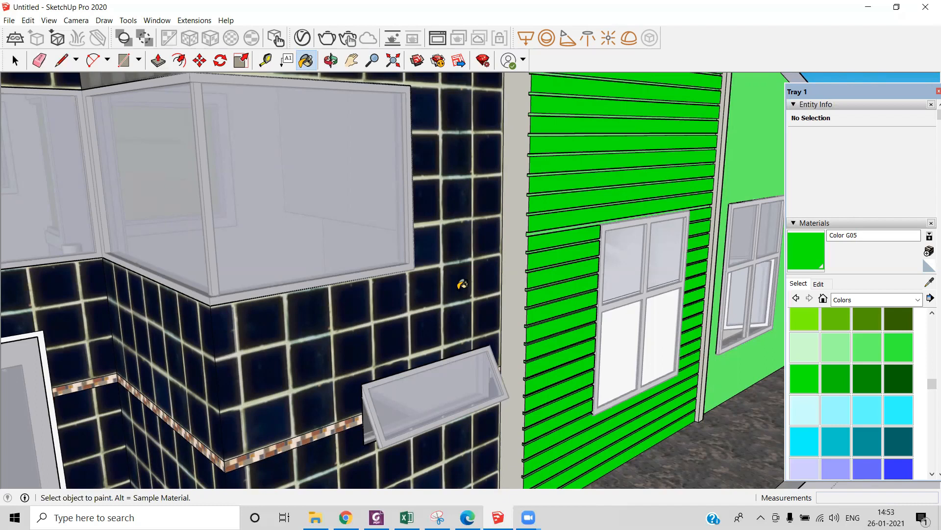
pyautogui.scroll(-10, 458, 284)
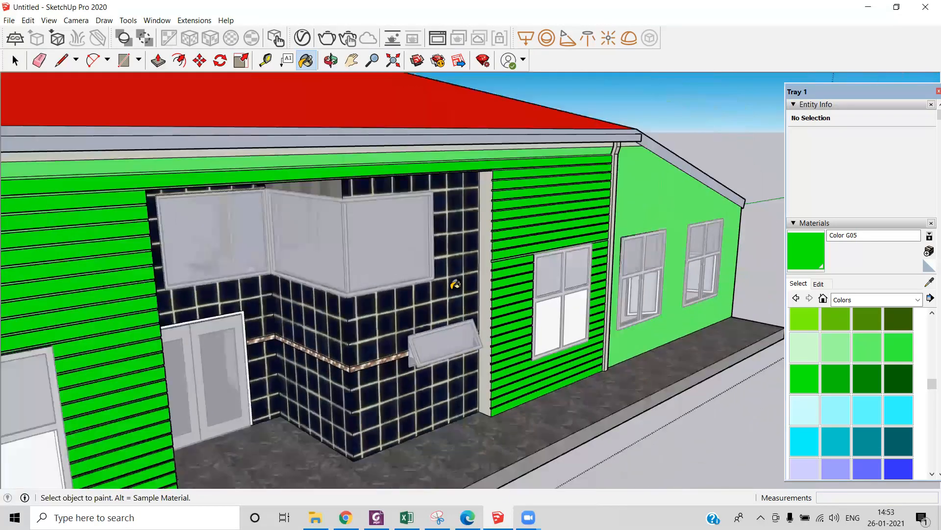
pyautogui.scroll(-8, 456, 284)
# Step: Move the "Civil Center" 3D text onto the siding above the window left of the entrance, then deselect it
pyautogui.moveTo(275, 289); pyautogui.dragTo(363, 374, button='middle')
pyautogui.press('space')
pyautogui.click(131, 218)
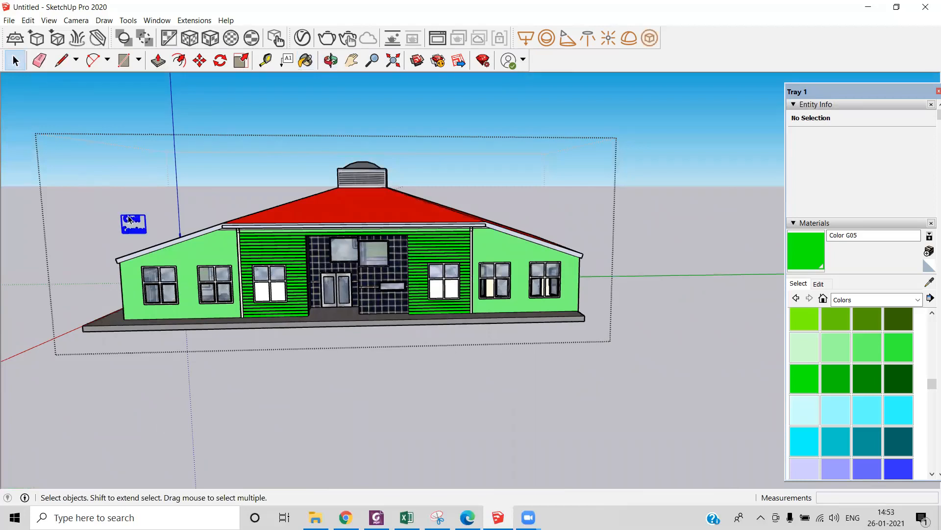
pyautogui.scroll(6, 132, 219)
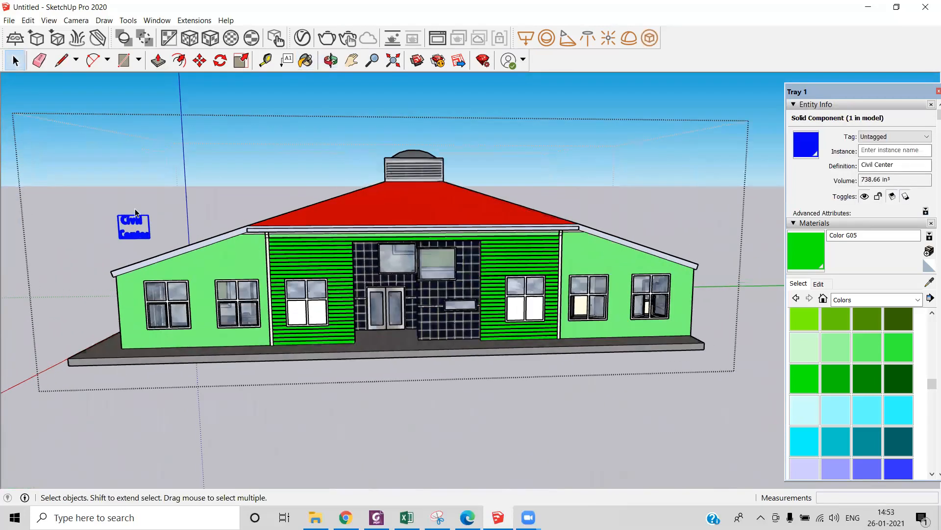
pyautogui.press('m')
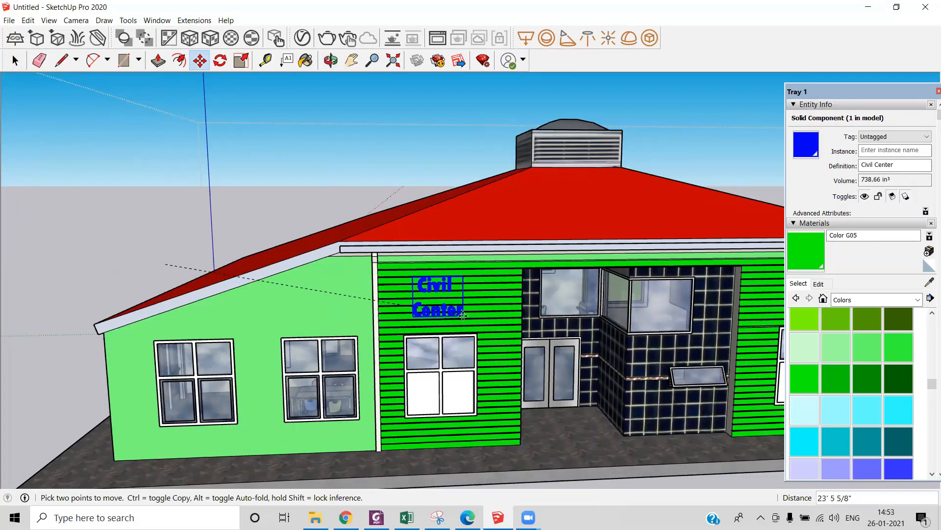
pyautogui.click(465, 315)
pyautogui.moveTo(465, 317); pyautogui.dragTo(462, 333, button='middle')
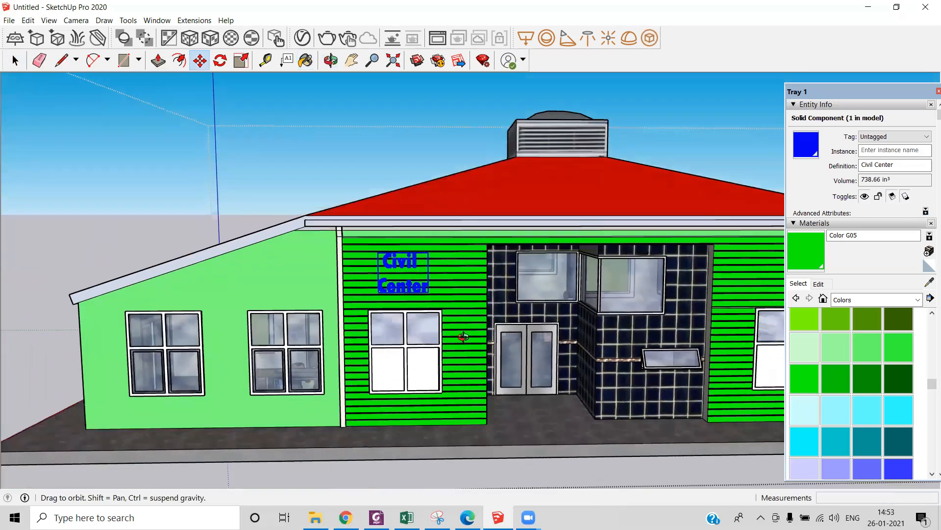
pyautogui.click(284, 107)
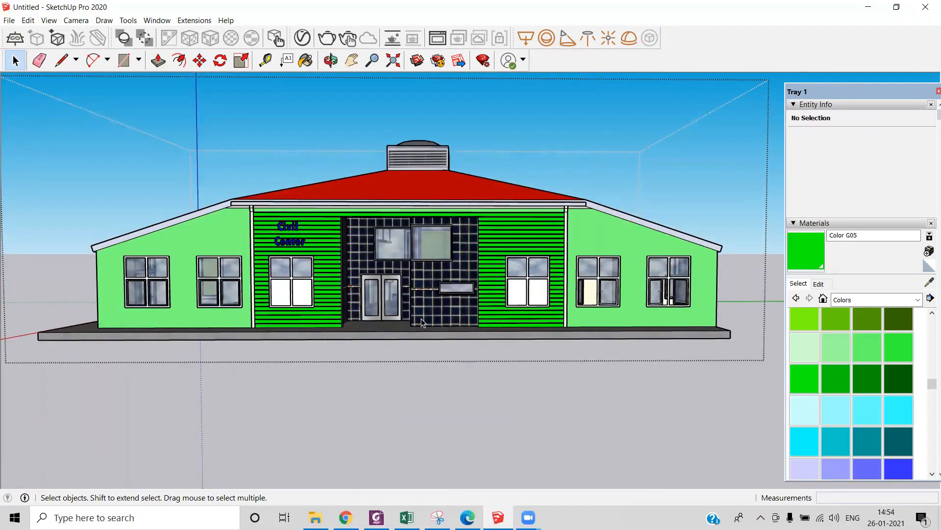
# Step: Open the building component for editing and select all of its connected geometry
pyautogui.click(288, 294)
pyautogui.doubleClick(283, 294)
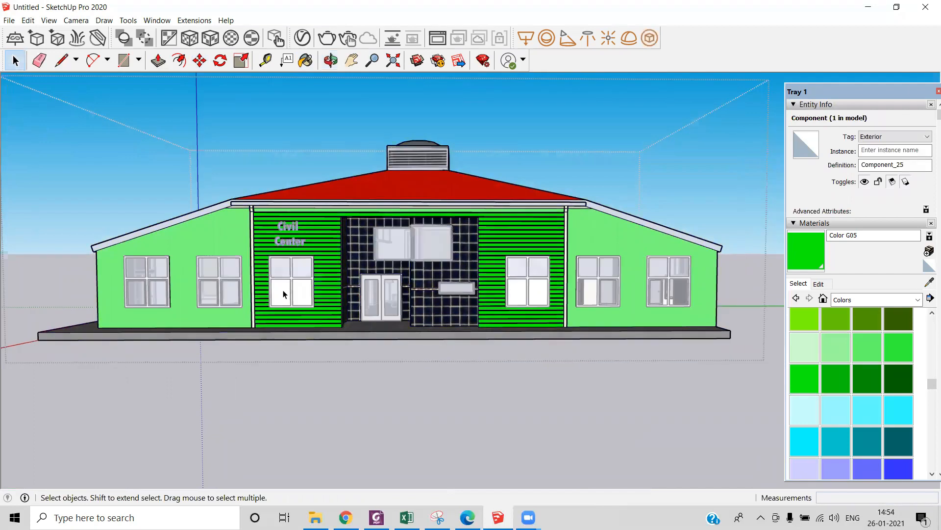
pyautogui.tripleClick(284, 294)
pyautogui.click(460, 375)
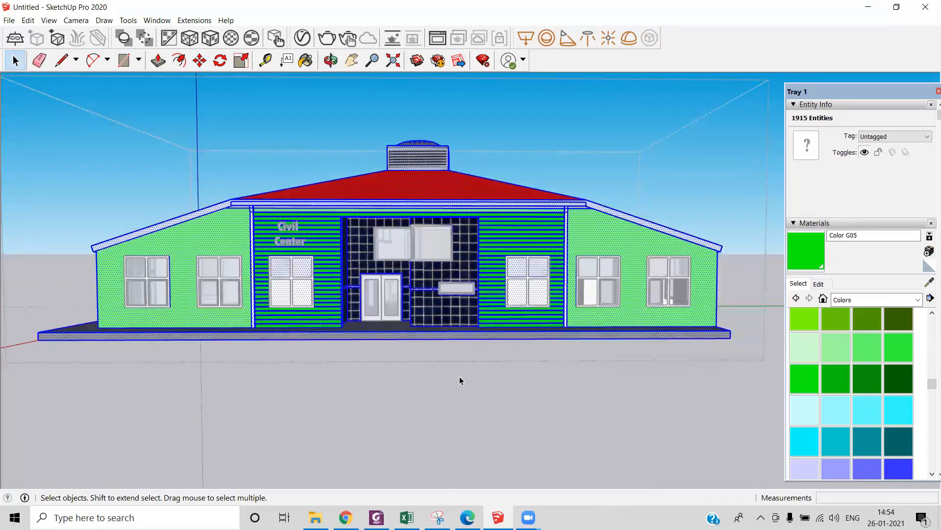